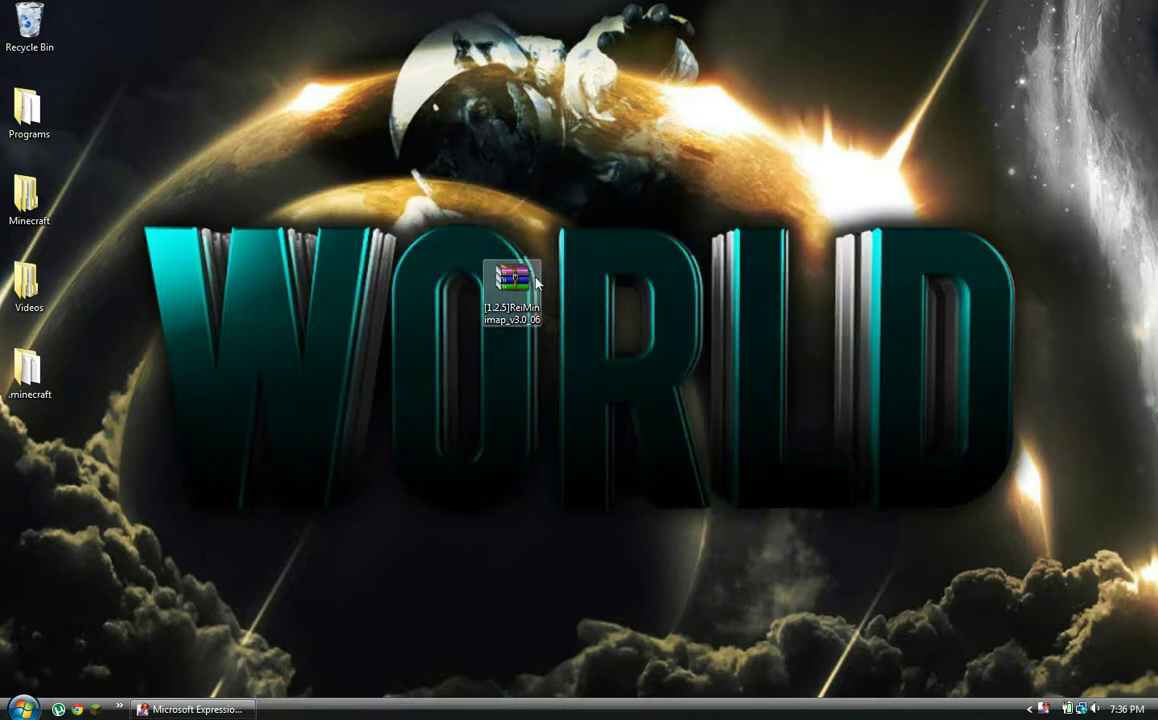
pyautogui.moveTo(537, 284)
pyautogui.mouseDown()
pyautogui.moveTo(560, 318)
pyautogui.moveTo(630, 319)
pyautogui.moveTo(589, 316)
pyautogui.moveTo(553, 372)
pyautogui.mouseUp()
pyautogui.moveTo(468, 437)
pyautogui.mouseDown()
pyautogui.moveTo(667, 476)
pyautogui.moveTo(640, 465)
pyautogui.mouseUp()
pyautogui.moveTo(569, 405)
pyautogui.mouseDown()
pyautogui.moveTo(645, 150)
pyautogui.moveTo(716, 569)
pyautogui.moveTo(584, 300)
pyautogui.moveTo(630, 393)
pyautogui.moveTo(555, 305)
pyautogui.moveTo(574, 308)
pyautogui.mouseUp()
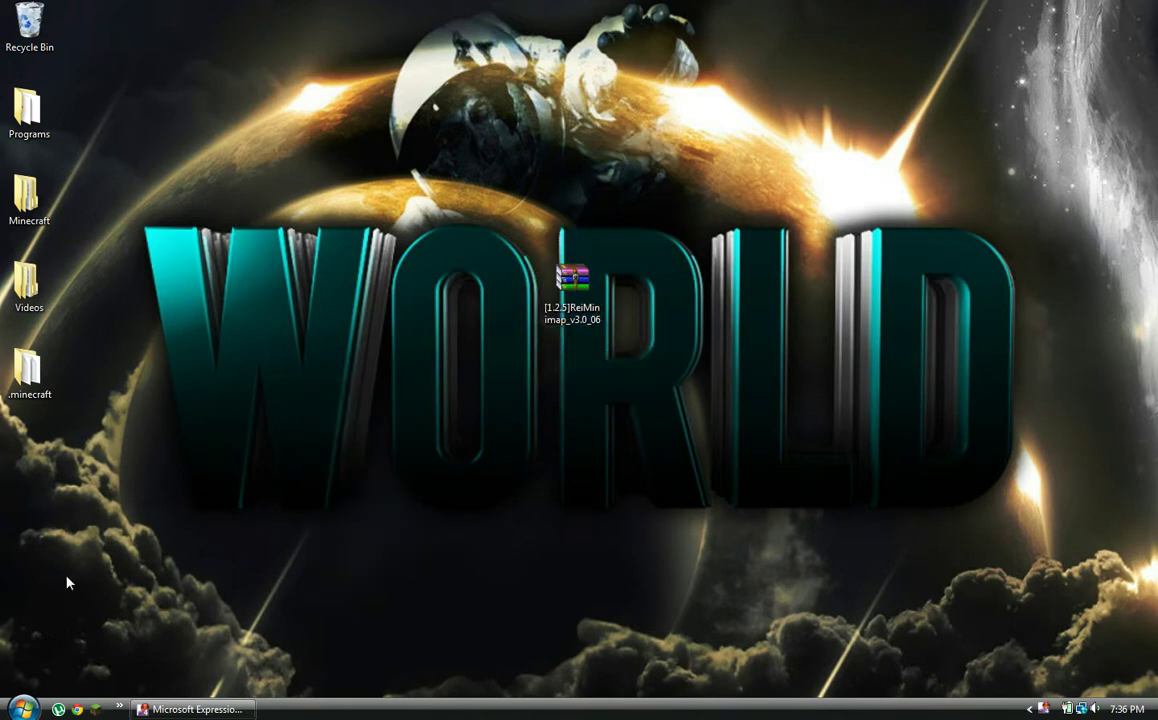
# - Open the Roaming folder by searching the system for %appdata%
pyautogui.press('super')
pyautogui.click(37, 682)
pyautogui.write('%appdata%')
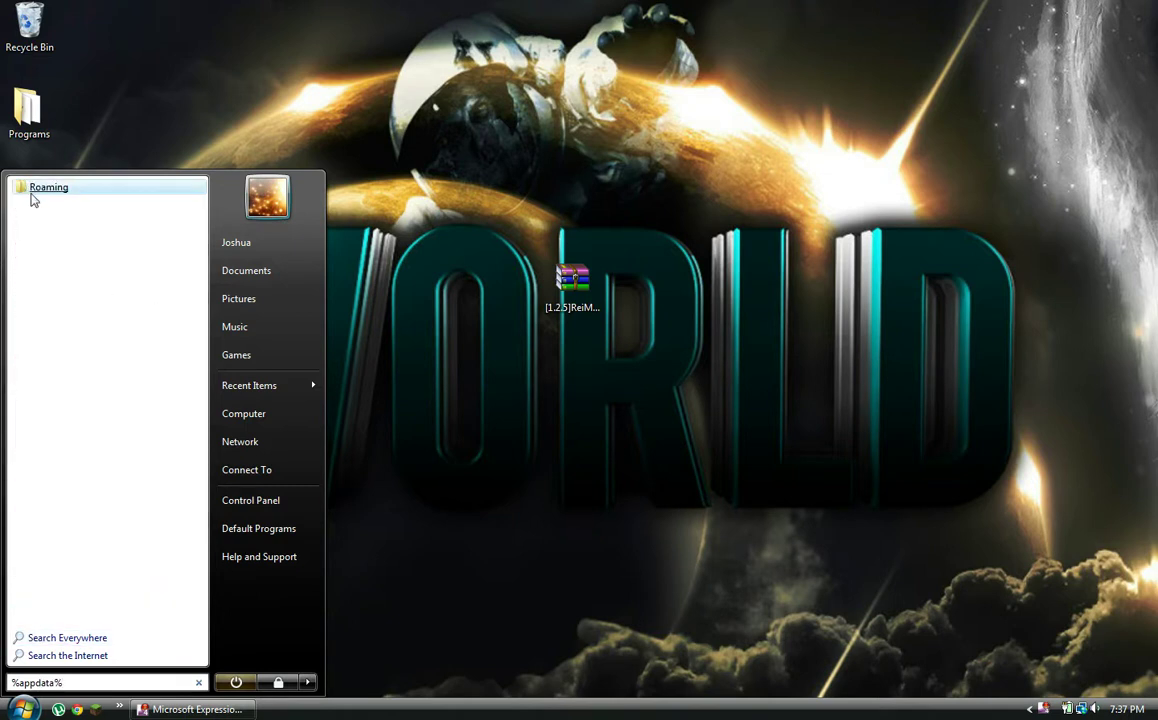
pyautogui.click(31, 197)
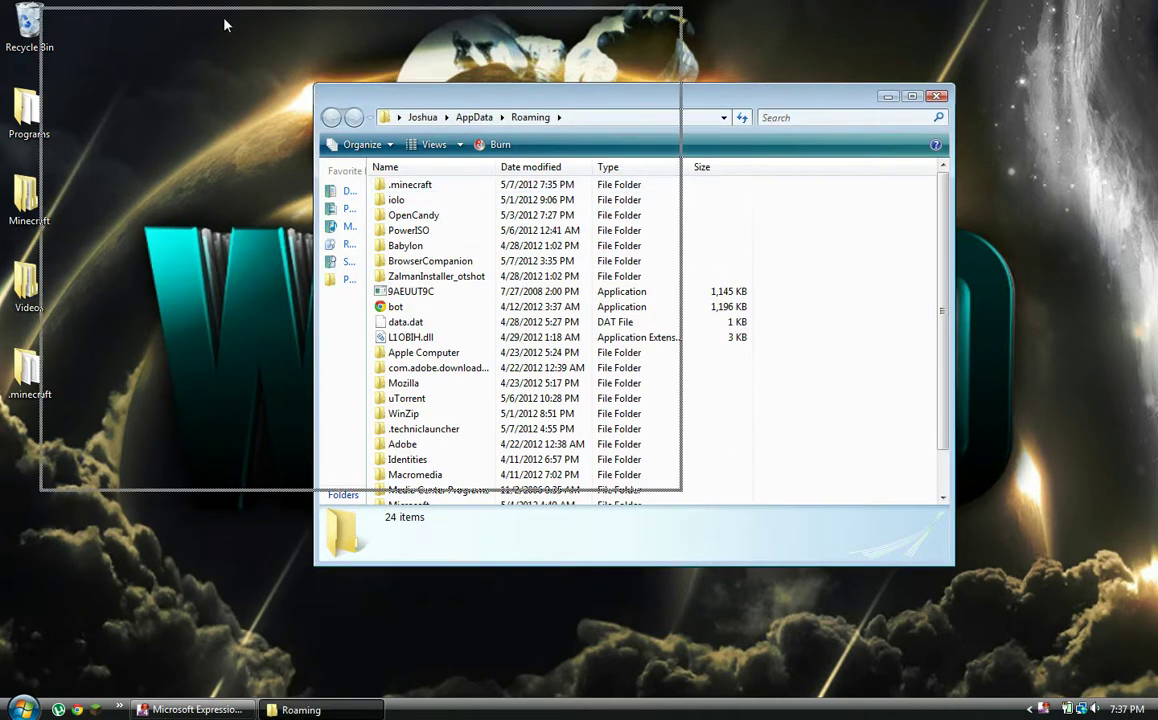
# - Move the Roaming window to the screen's corner, narrow it, and place the ReiMinimap archive clear of it on the desktop
pyautogui.moveTo(190, 17); pyautogui.dragTo(190, 17)
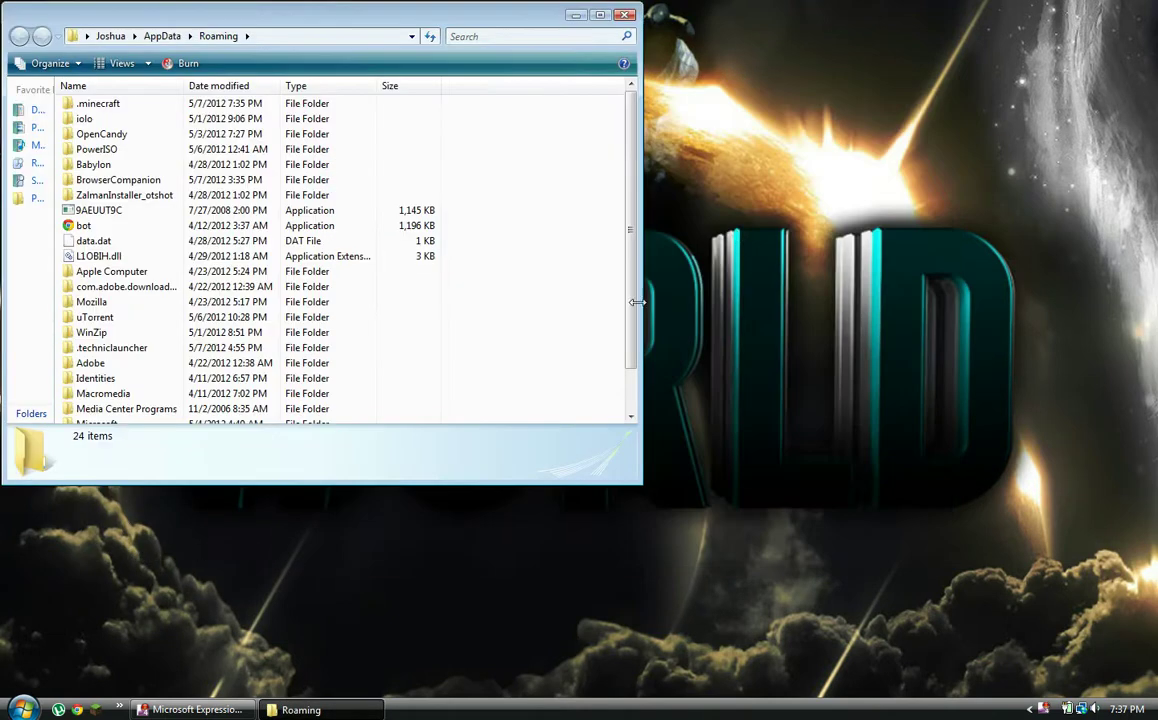
pyautogui.moveTo(640, 308); pyautogui.dragTo(533, 308)
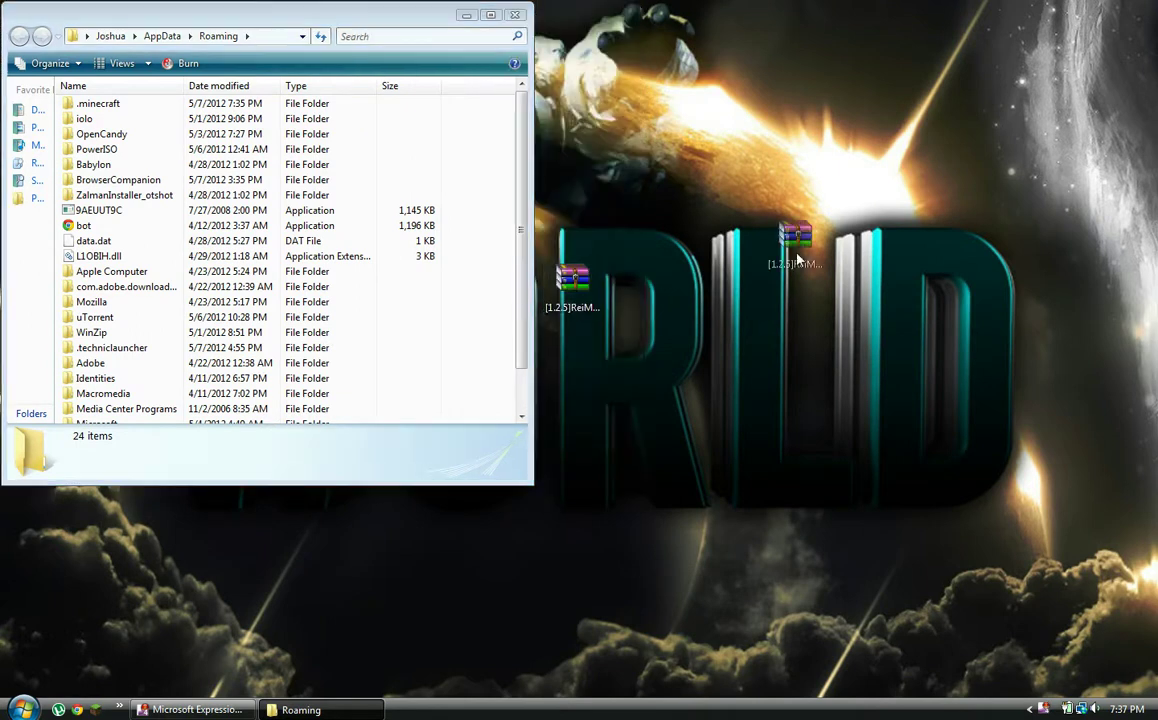
pyautogui.moveTo(534, 235); pyautogui.dragTo(615, 235)
# - Open the bin folder inside .minecraft
pyautogui.doubleClick(171, 107)
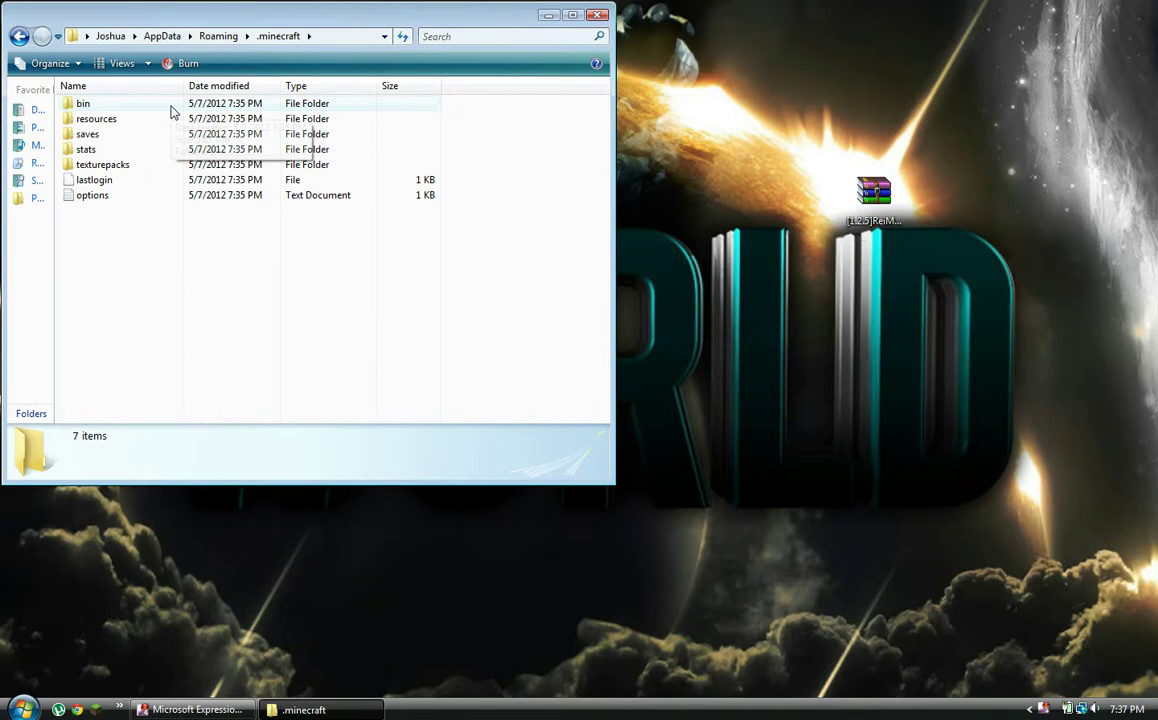
pyautogui.doubleClick(171, 110)
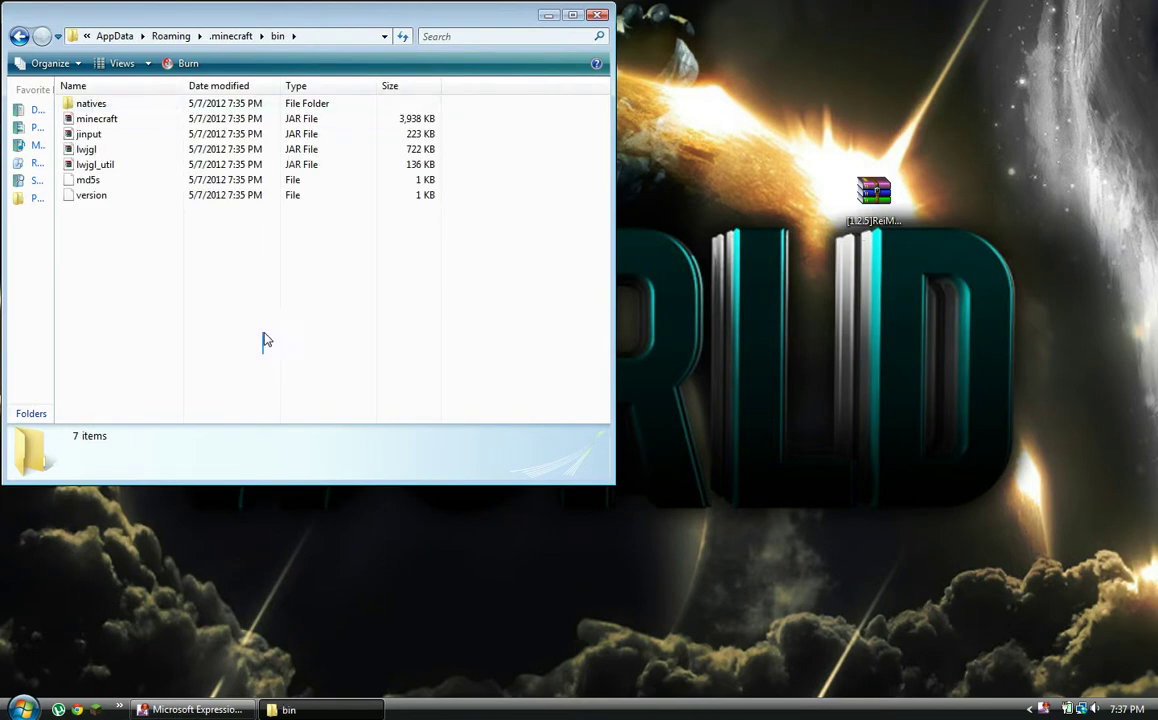
pyautogui.moveTo(262, 355); pyautogui.dragTo(236, 401)
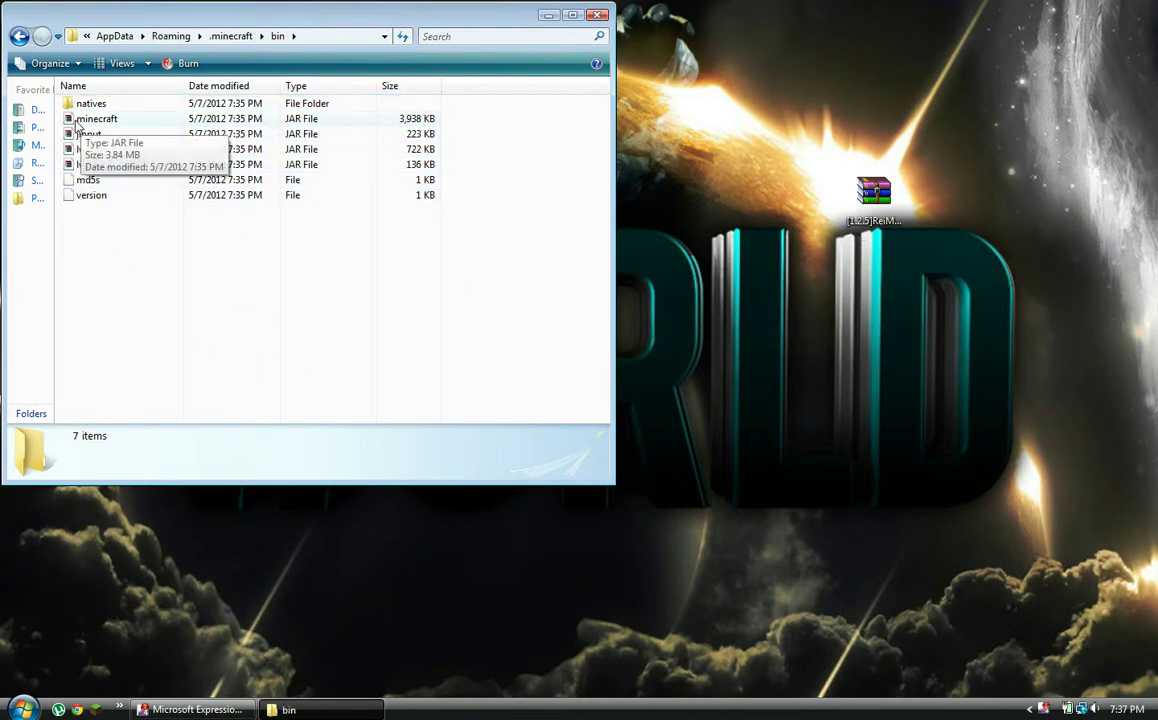
# - Open the minecraft JAR file with WinRAR
pyautogui.rightClick(205, 119)
pyautogui.moveTo(282, 150)
pyautogui.click(405, 165)
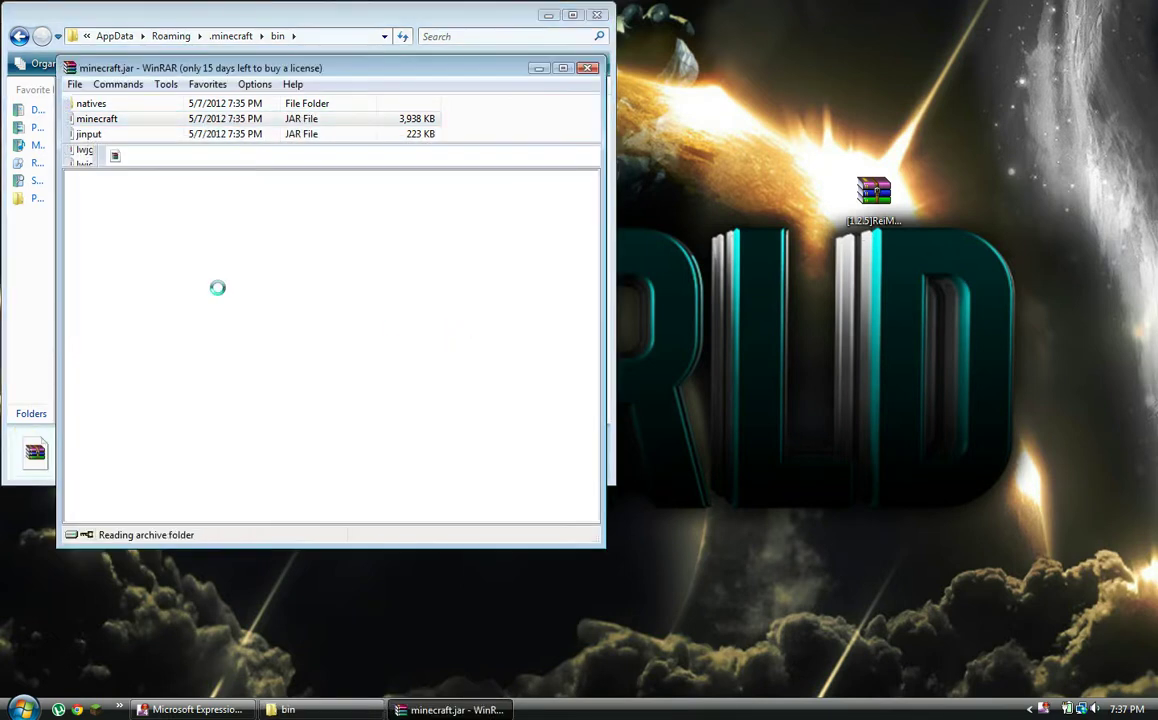
# - Delete the META-INF folder from minecraft.jar
pyautogui.rightClick(158, 351)
pyautogui.click(213, 456)
pyautogui.click(598, 408)
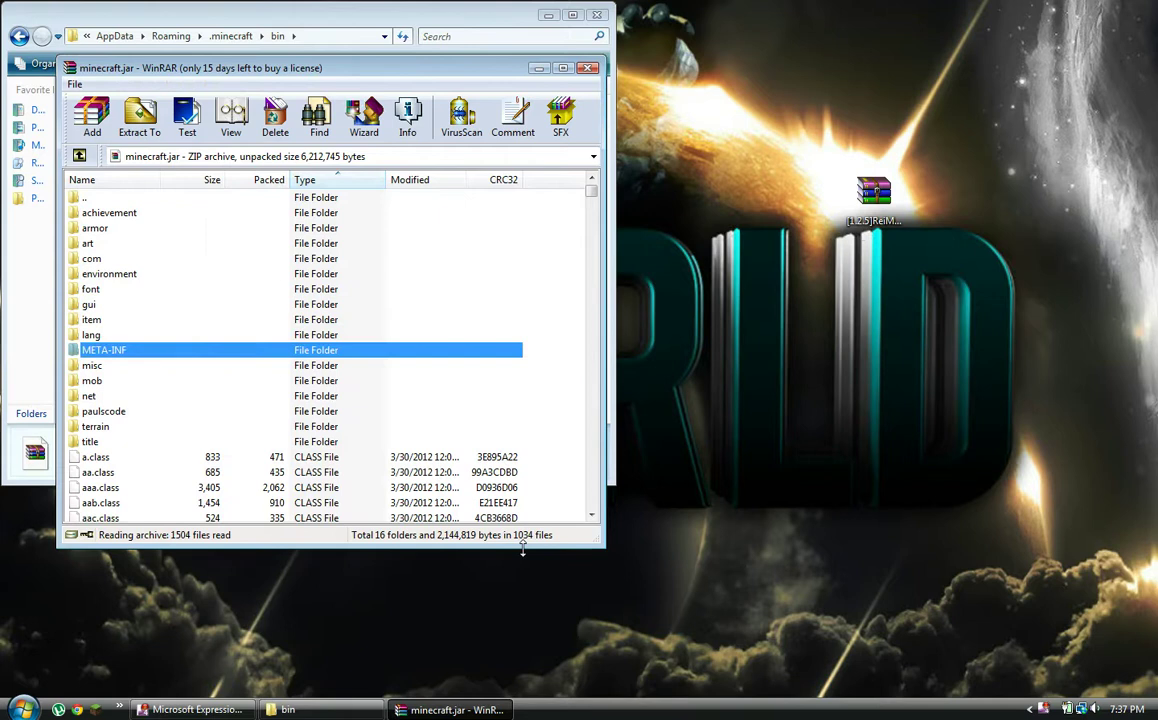
# - Open the [1.2.5]ReiMinimap_v3.0_06 archive beside minecraft.jar and add its reifnsk folder and two class files to minecraft.jar
pyautogui.moveTo(856, 243); pyautogui.dragTo(818, 116)
pyautogui.doubleClick(826, 146)
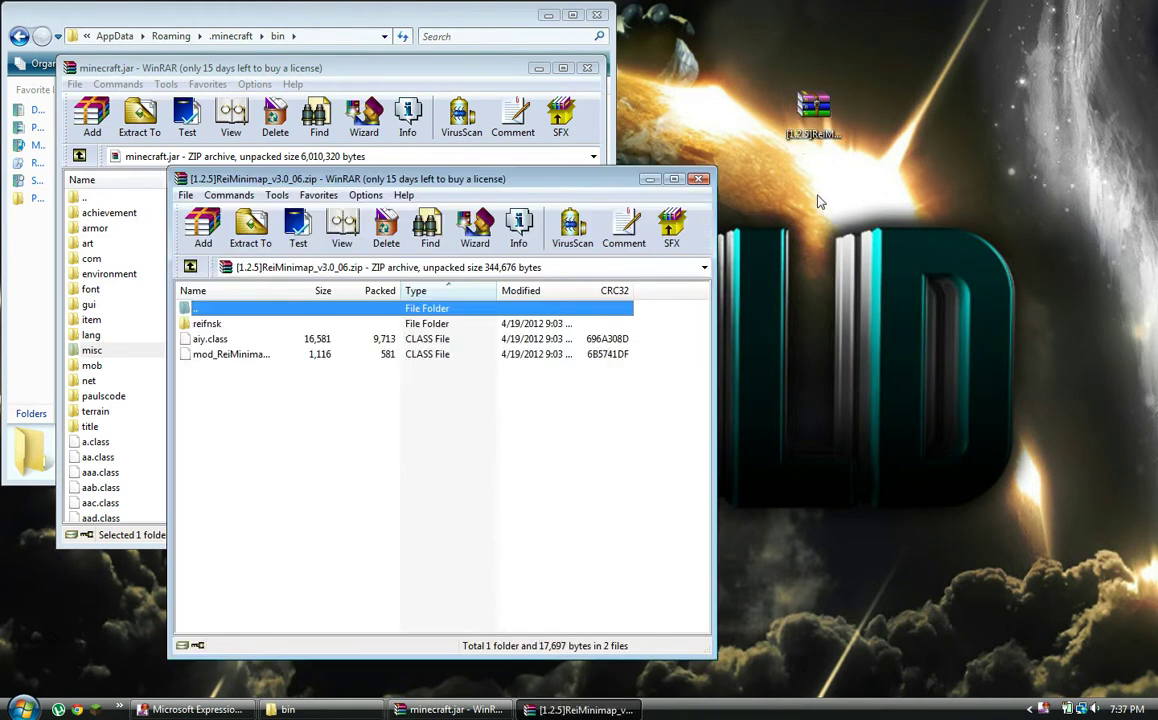
pyautogui.moveTo(593, 172); pyautogui.dragTo(984, 128)
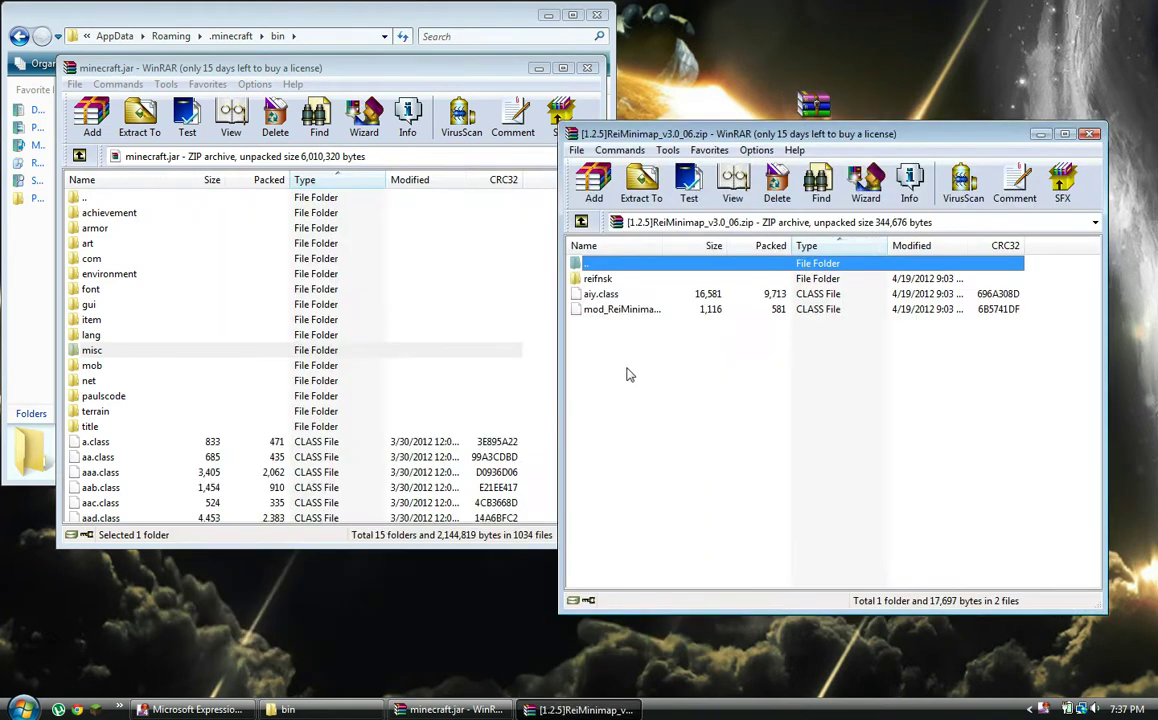
pyautogui.moveTo(627, 369); pyautogui.dragTo(346, 450)
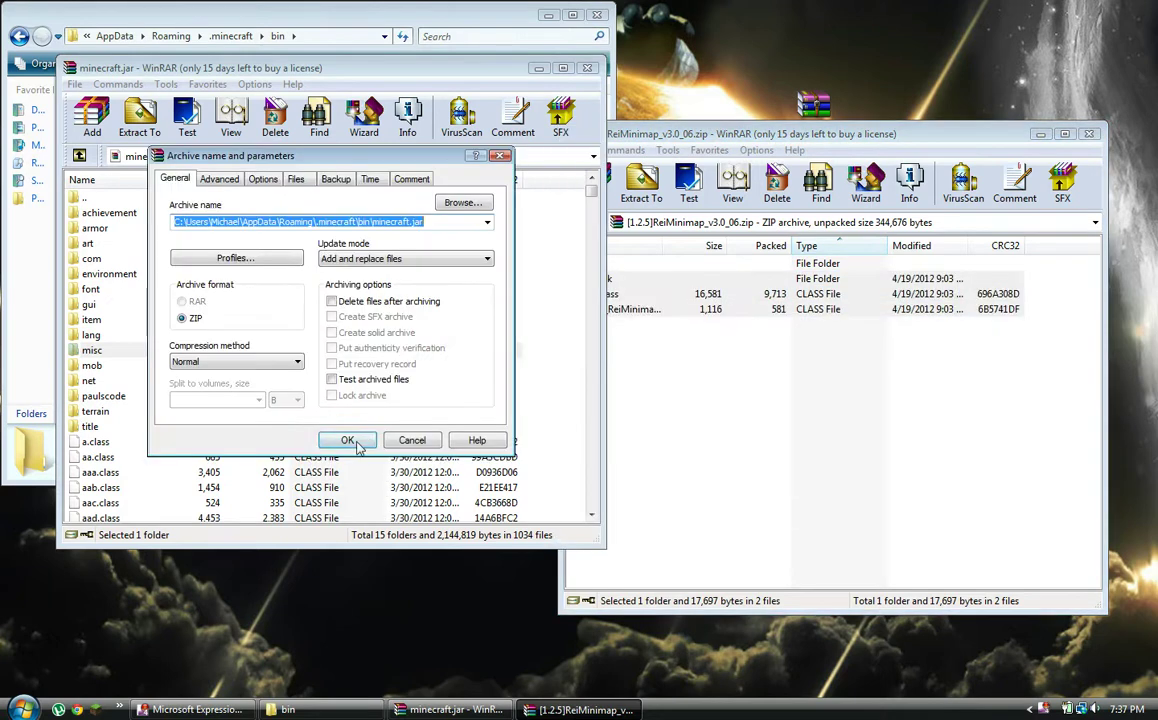
pyautogui.click(345, 440)
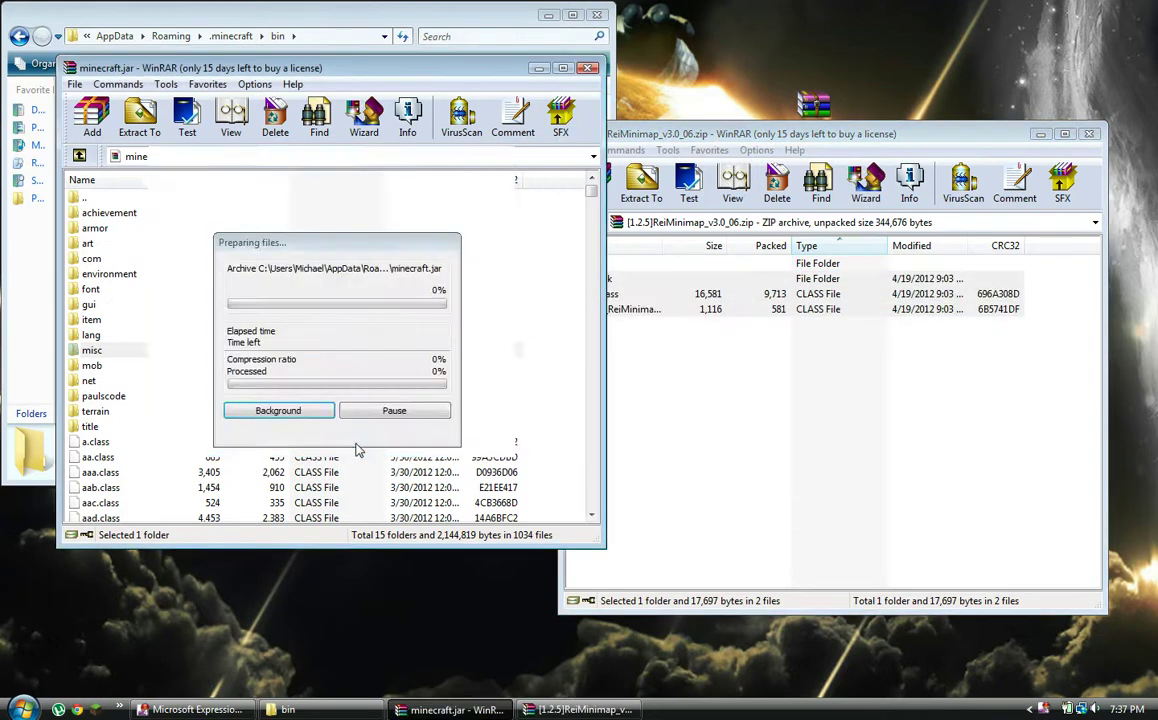
# - Close both archive windows and the bin folder window
pyautogui.click(1089, 133)
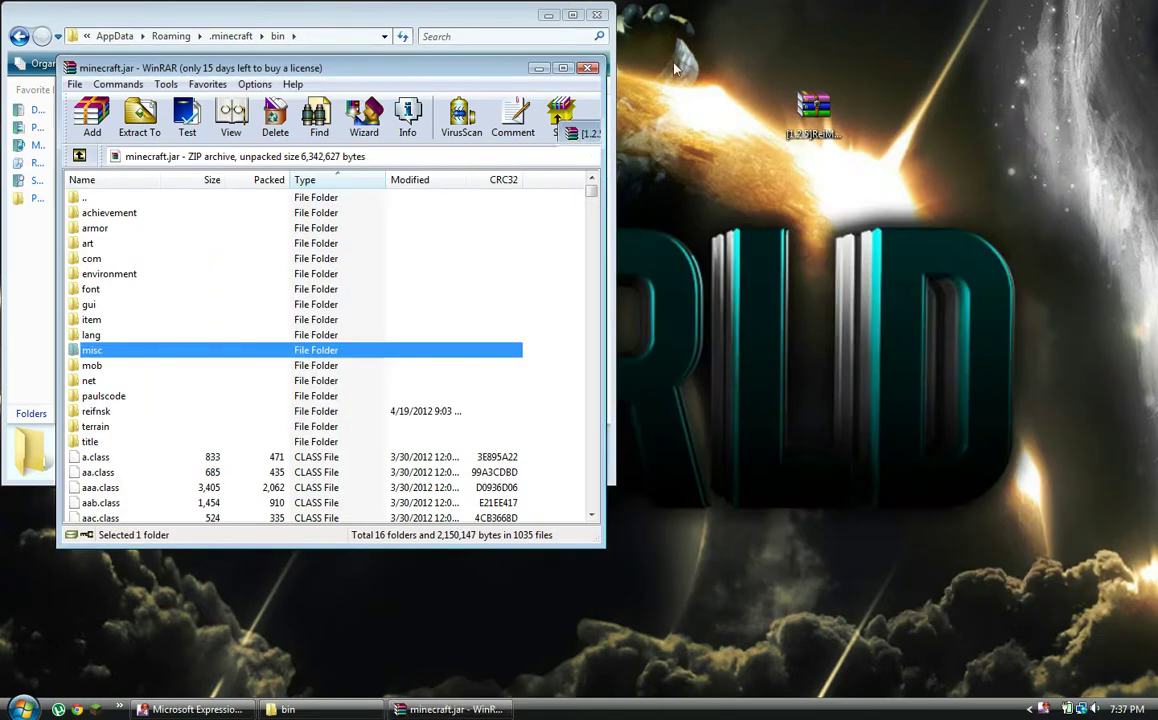
pyautogui.click(588, 67)
pyautogui.click(598, 16)
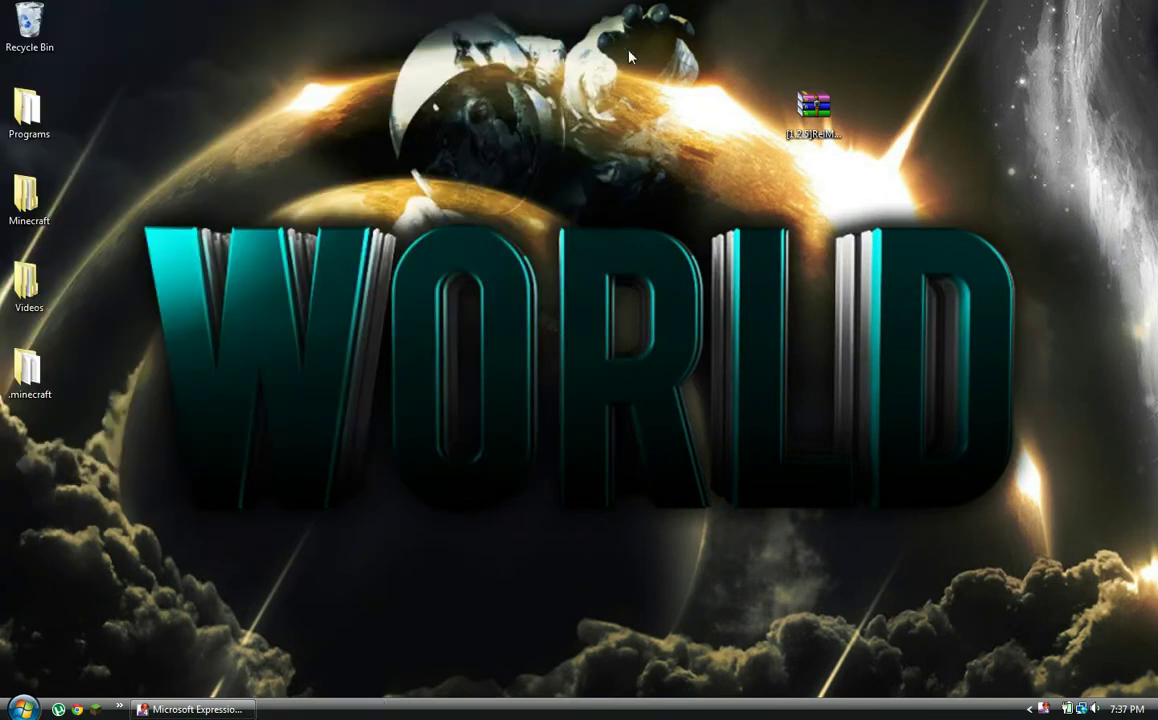
# - Launch Minecraft and log in with the remembered account credentials
pyautogui.click(95, 709)
pyautogui.click(607, 377)
pyautogui.moveTo(491, 543); pyautogui.dragTo(340, 622)
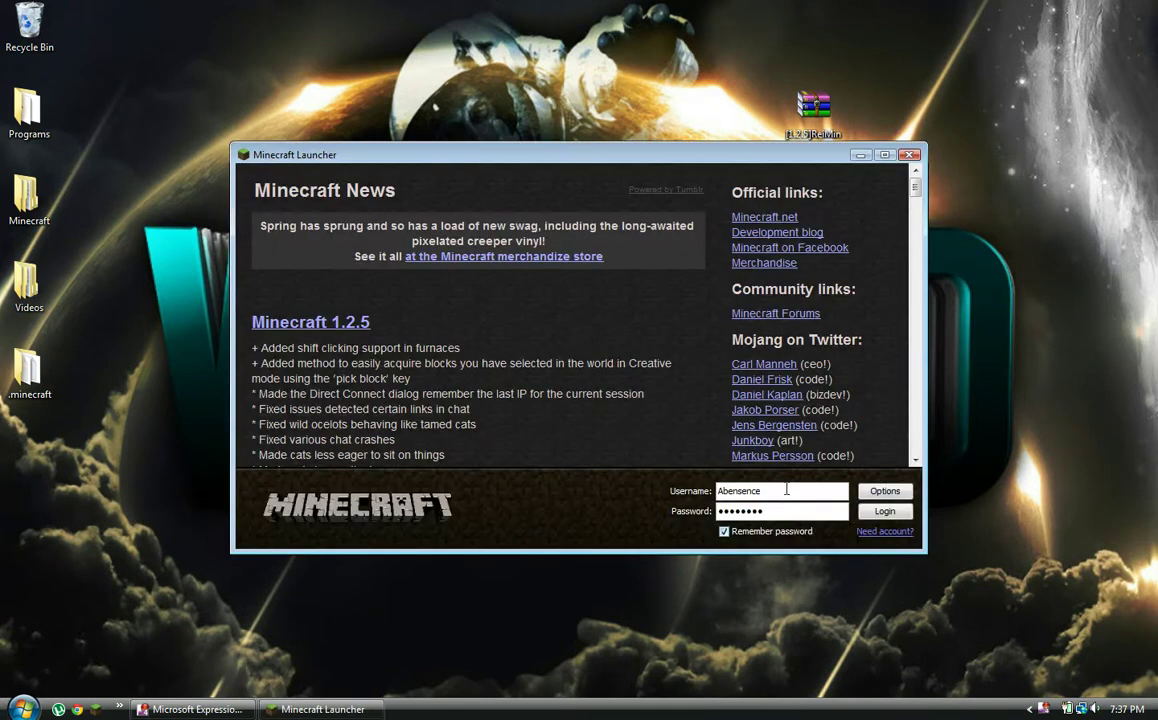
pyautogui.click(877, 513)
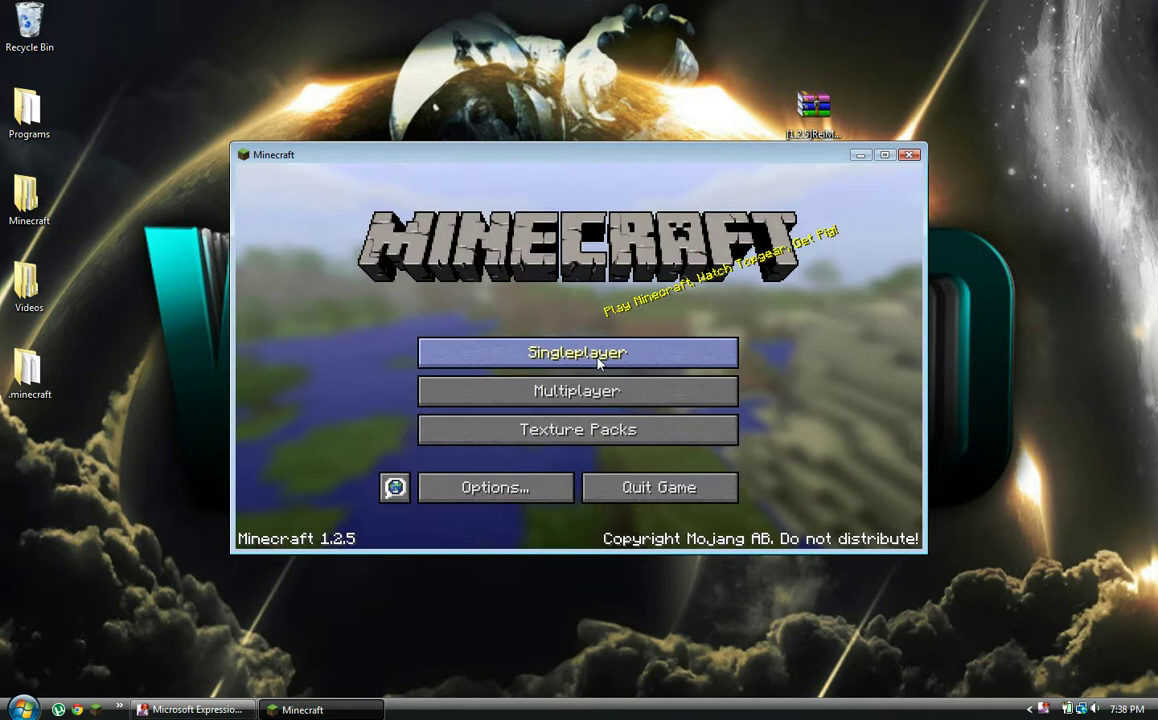
# - Create a new singleplayer world named New World in Survival mode
pyautogui.click(598, 364)
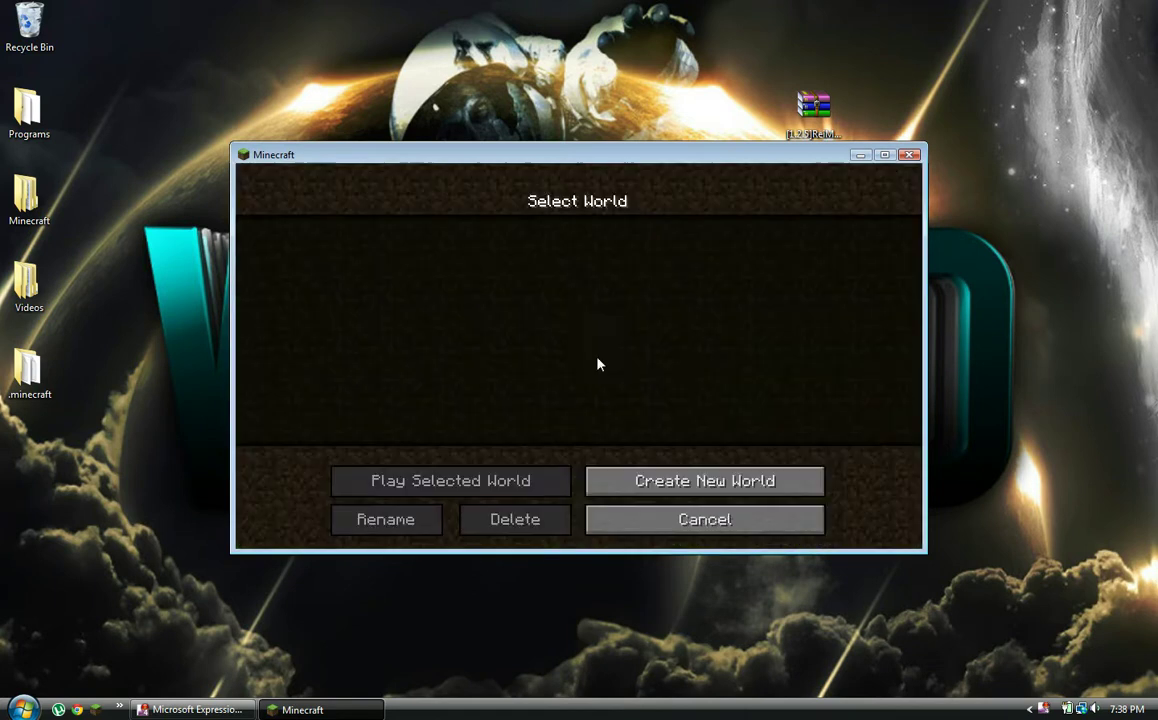
pyautogui.click(690, 483)
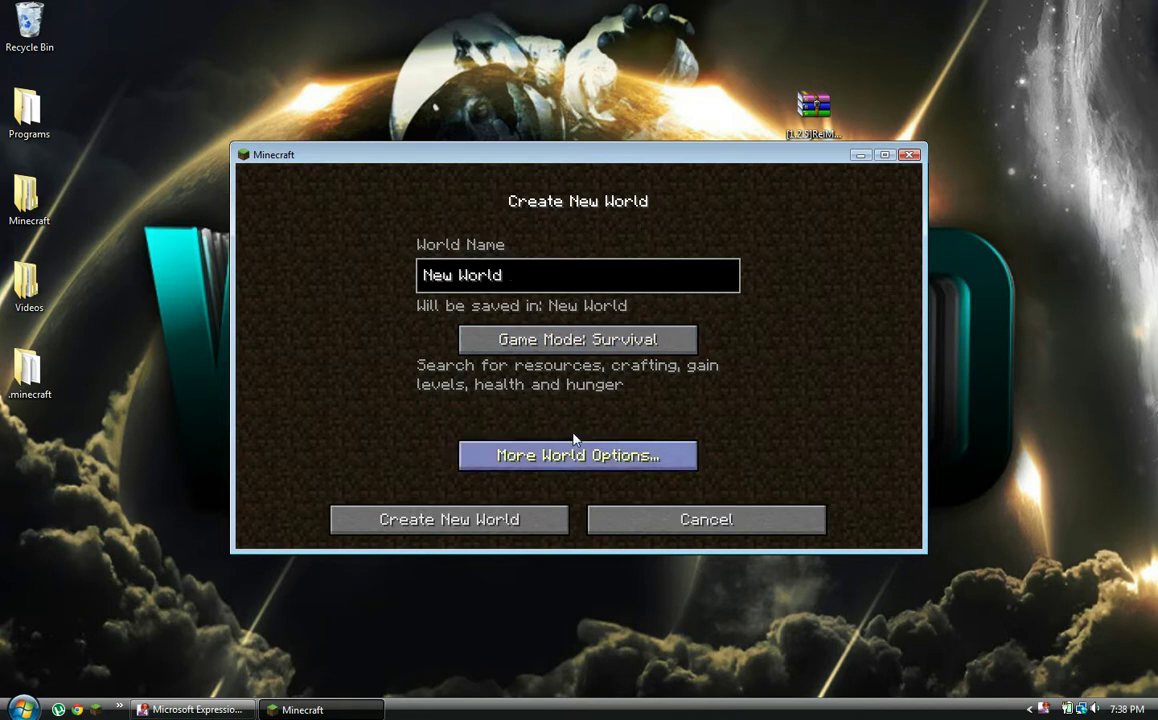
pyautogui.click(499, 519)
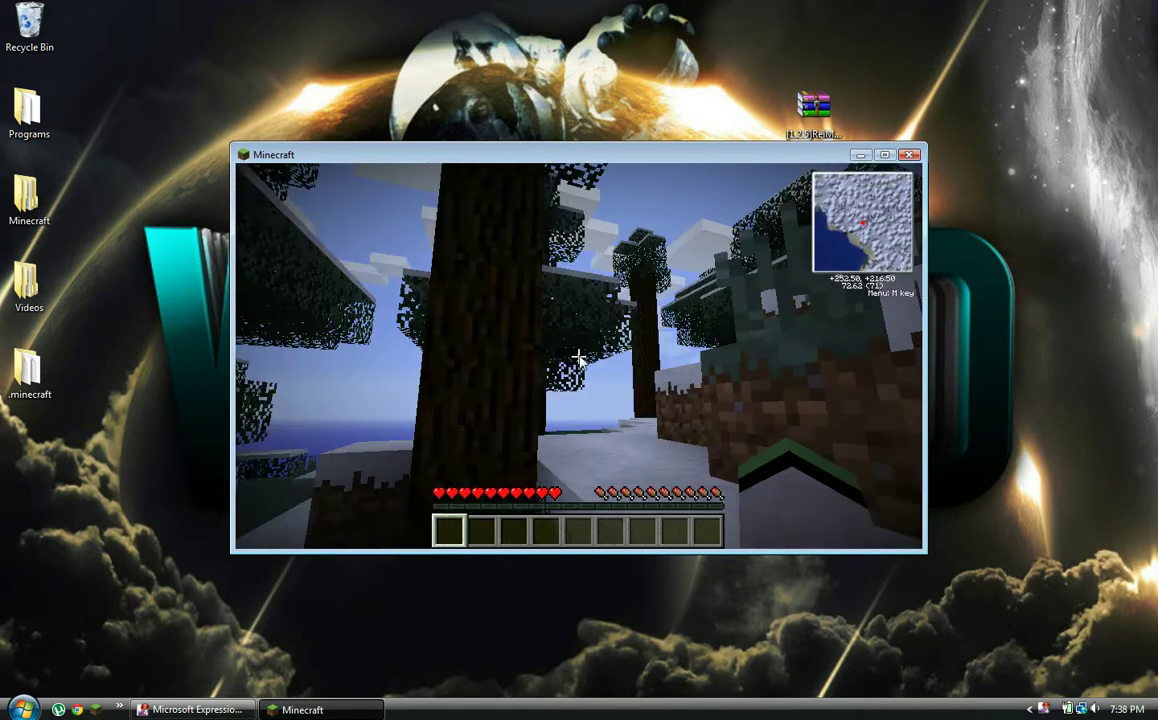
pyautogui.press('e')
pyautogui.press('e')
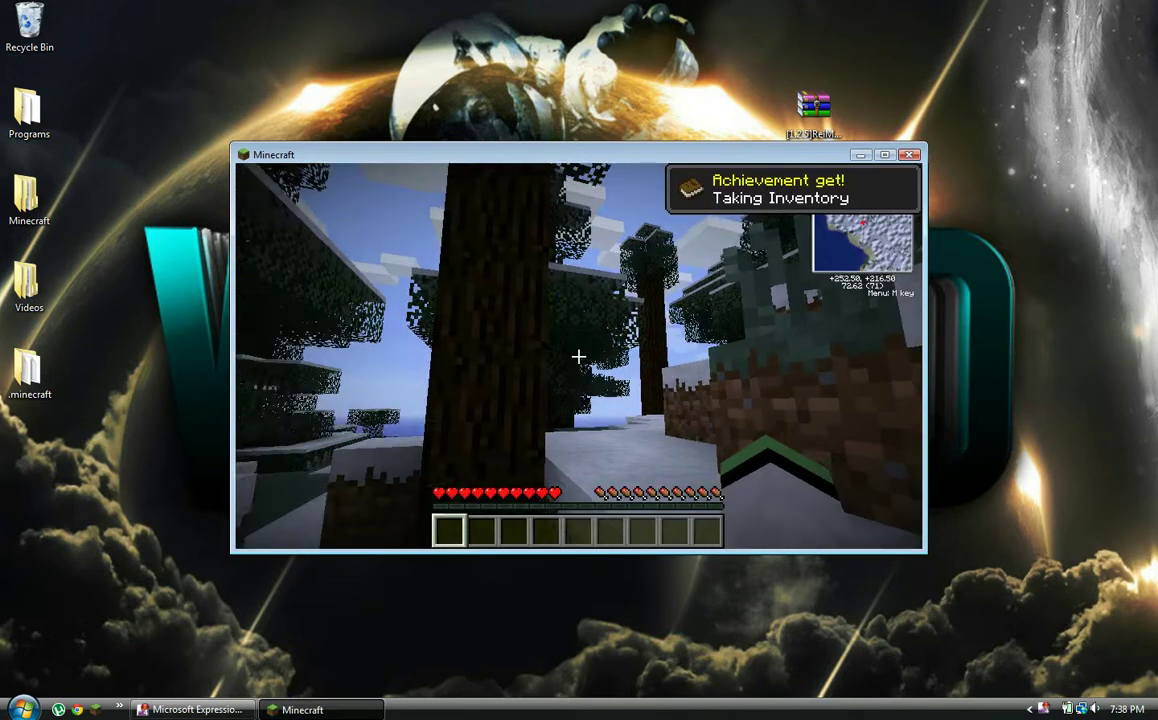
# - In the video settings, set render distance to Tiny, turn view bobbing and clouds off, and set particles to Decreased
pyautogui.press('Escape')
pyautogui.click(597, 404)
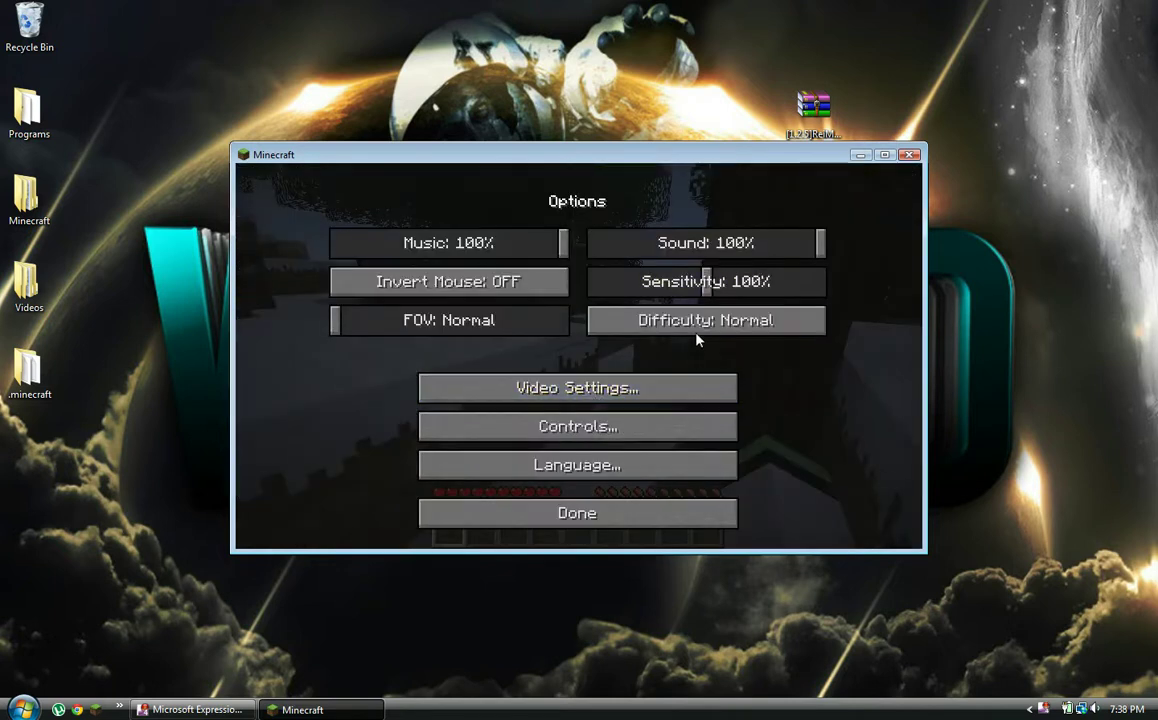
pyautogui.click(688, 387)
pyautogui.click(741, 256)
pyautogui.click(741, 256)
pyautogui.click(741, 256)
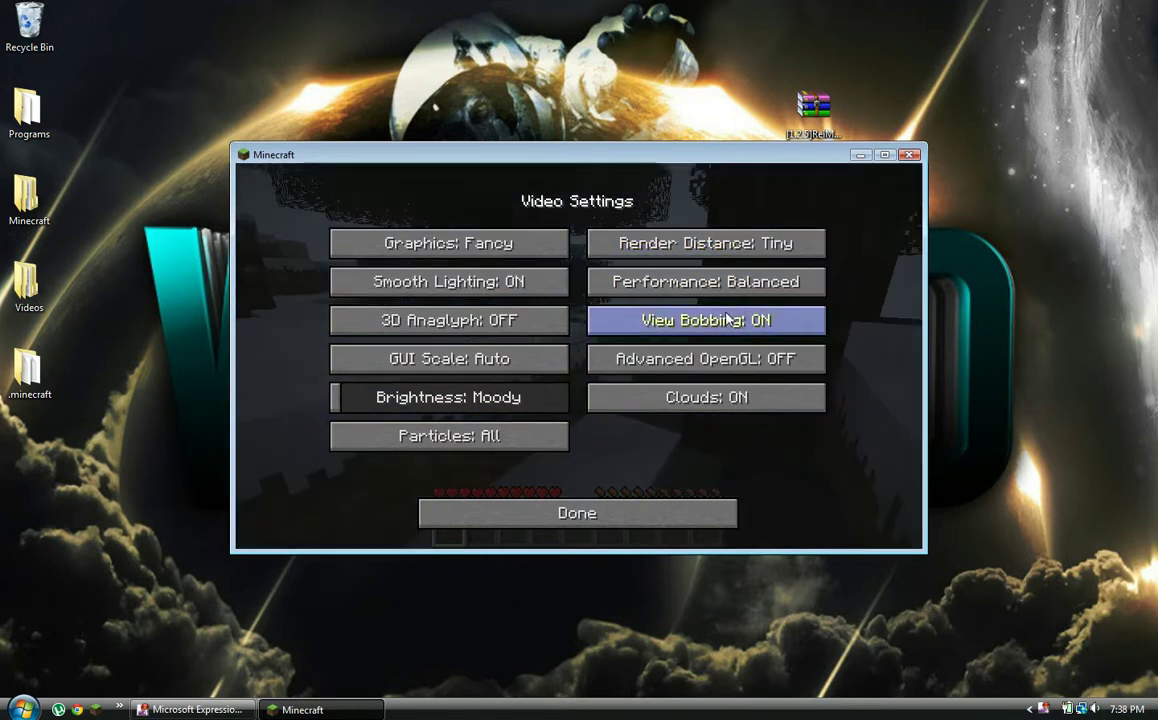
pyautogui.click(727, 320)
pyautogui.click(736, 398)
pyautogui.click(556, 440)
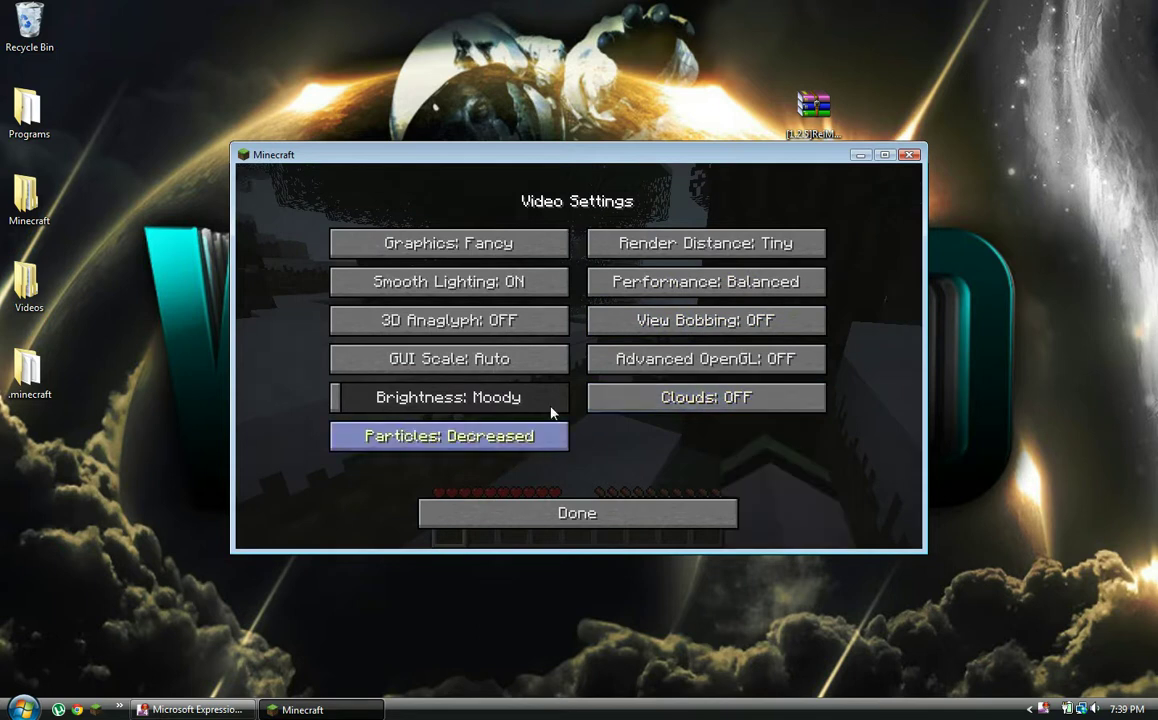
# - Set graphics to Fast, smooth lighting to OFF, brightness to Bright and performance to Max FPS, and accept the video settings
pyautogui.click(480, 244)
pyautogui.click(478, 285)
pyautogui.moveTo(543, 400); pyautogui.dragTo(567, 397)
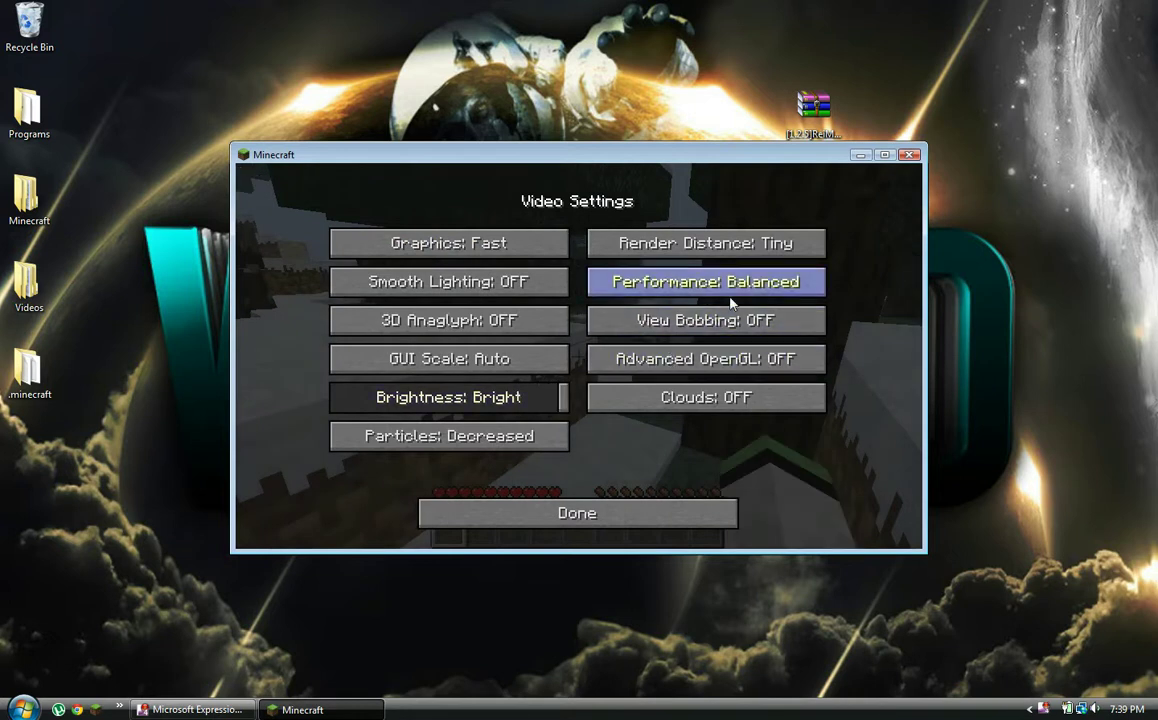
pyautogui.click(726, 288)
pyautogui.click(726, 288)
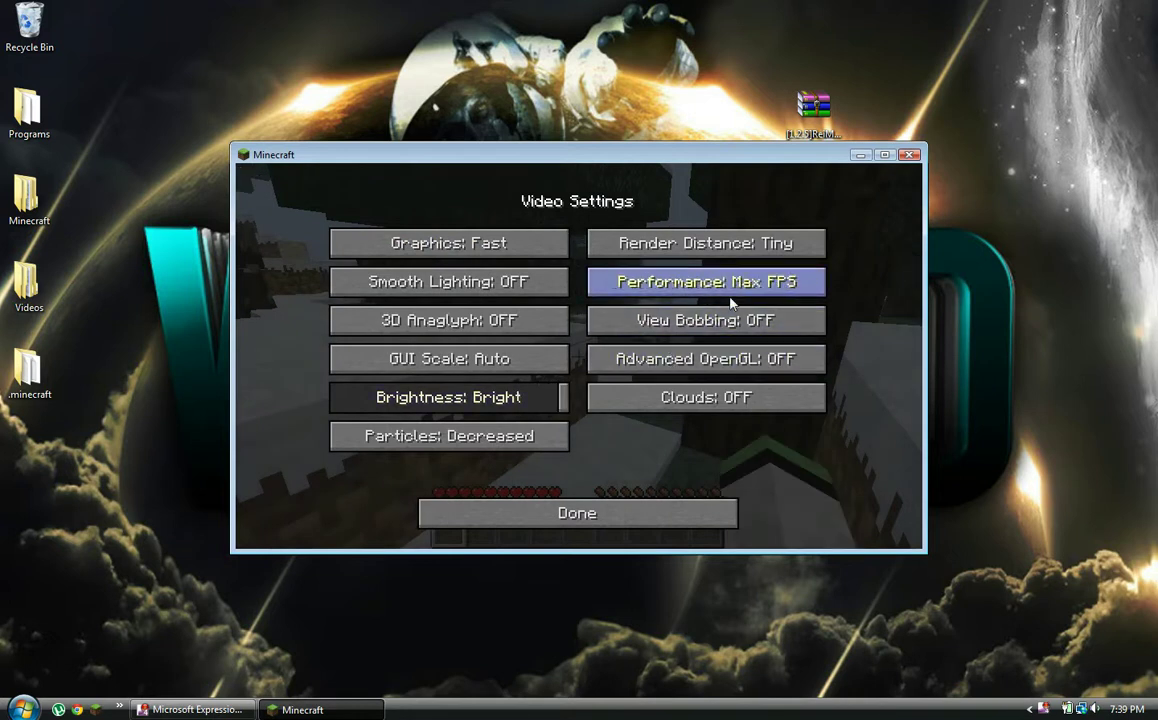
pyautogui.click(656, 515)
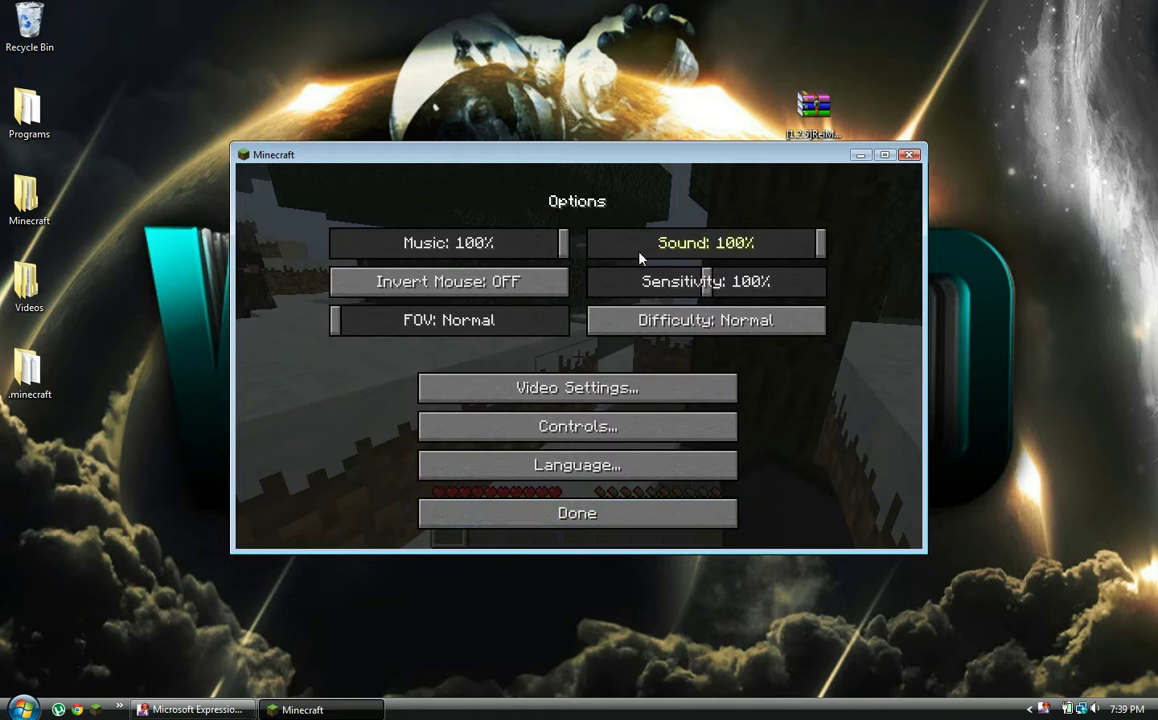
# - Turn the sound off, lower the music volume to 28%, and return to the game
pyautogui.moveTo(640, 256); pyautogui.dragTo(588, 245)
pyautogui.moveTo(563, 243); pyautogui.dragTo(400, 243)
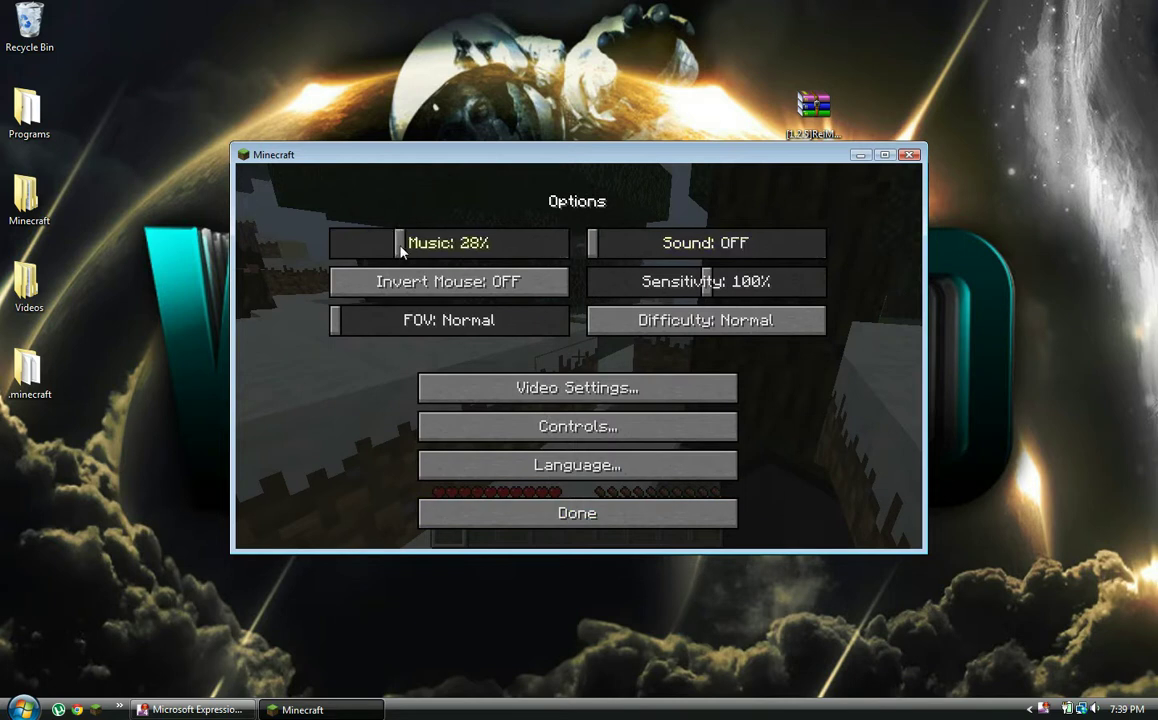
pyautogui.click(537, 520)
pyautogui.click(622, 292)
# - Walk forward through the snowy forest to check how the minimap follows the player's position
pyautogui.moveTo(578, 357)
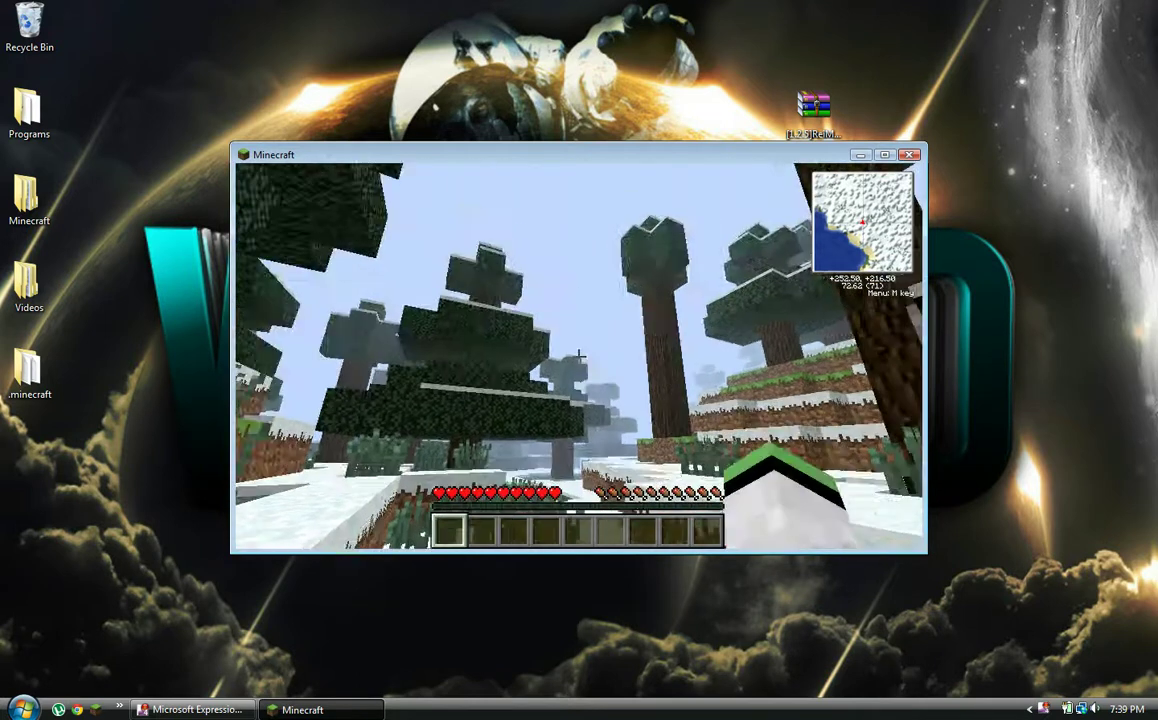
pyautogui.press('w')
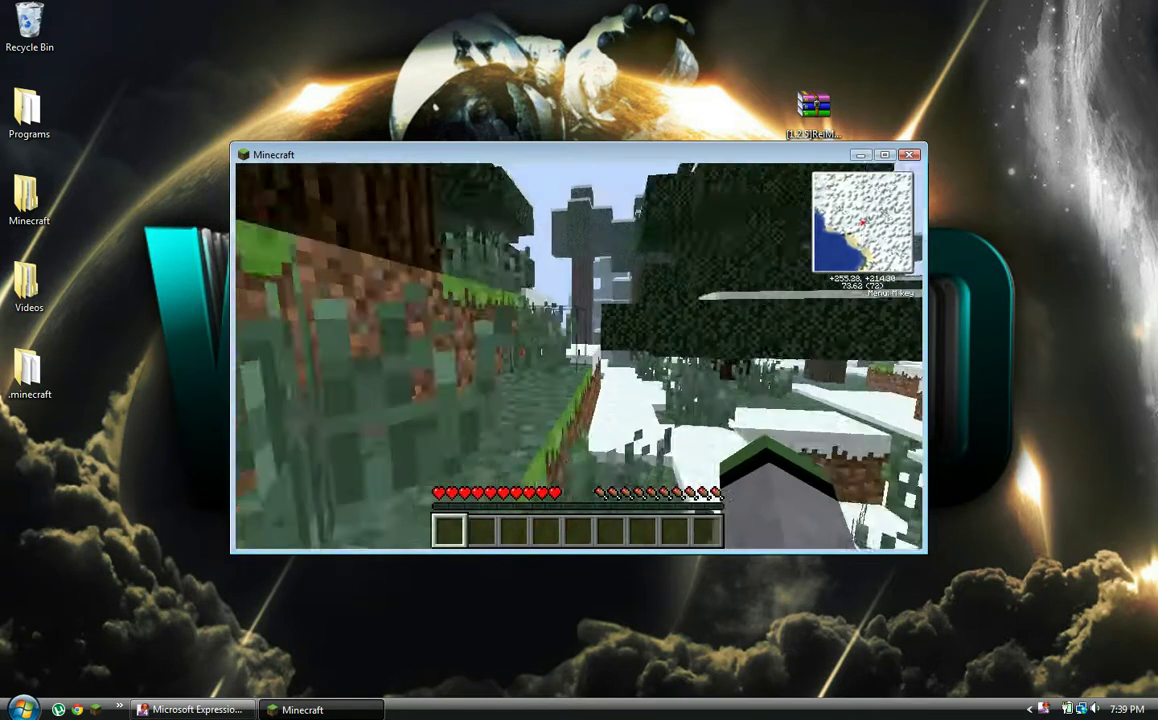
pyautogui.press('w')
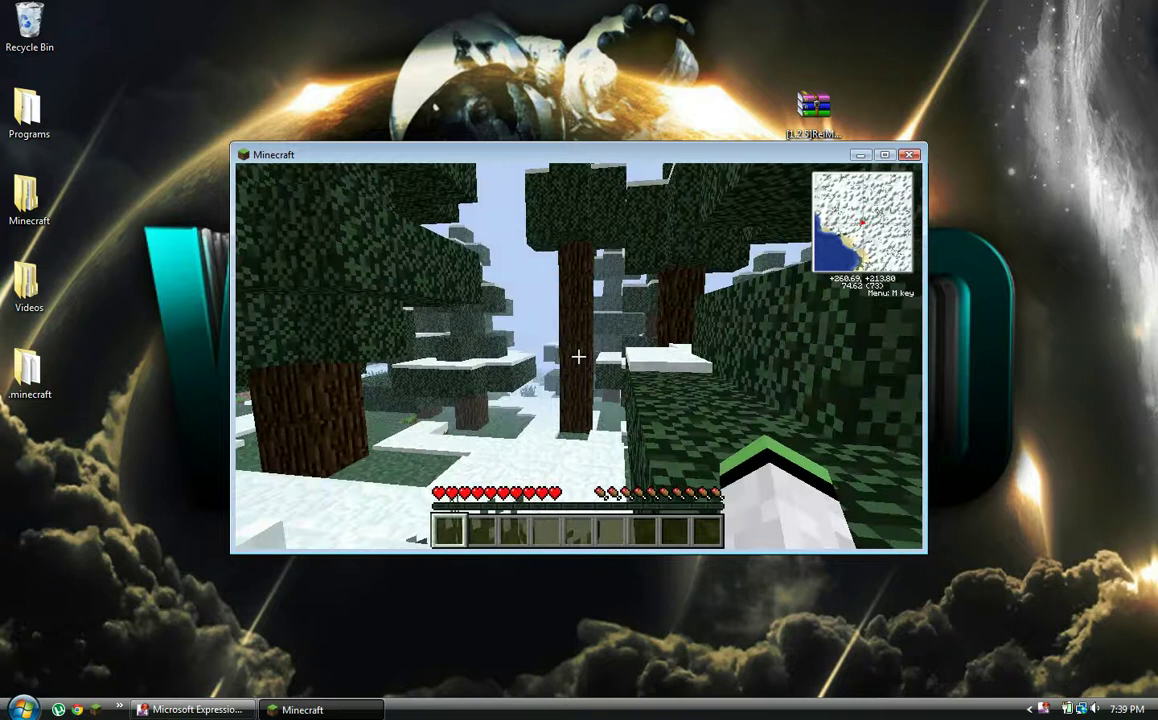
pyautogui.press('w')
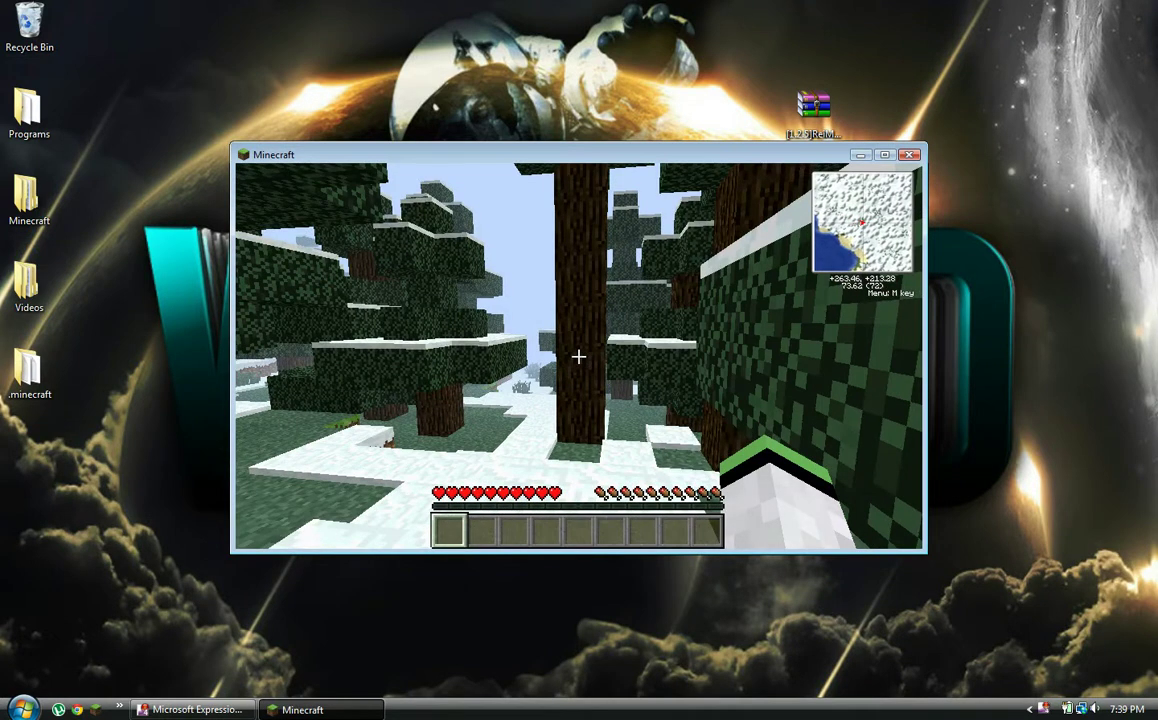
# - Open the Rei's Minimap menu and switch the minimap off and back on
pyautogui.press('m')
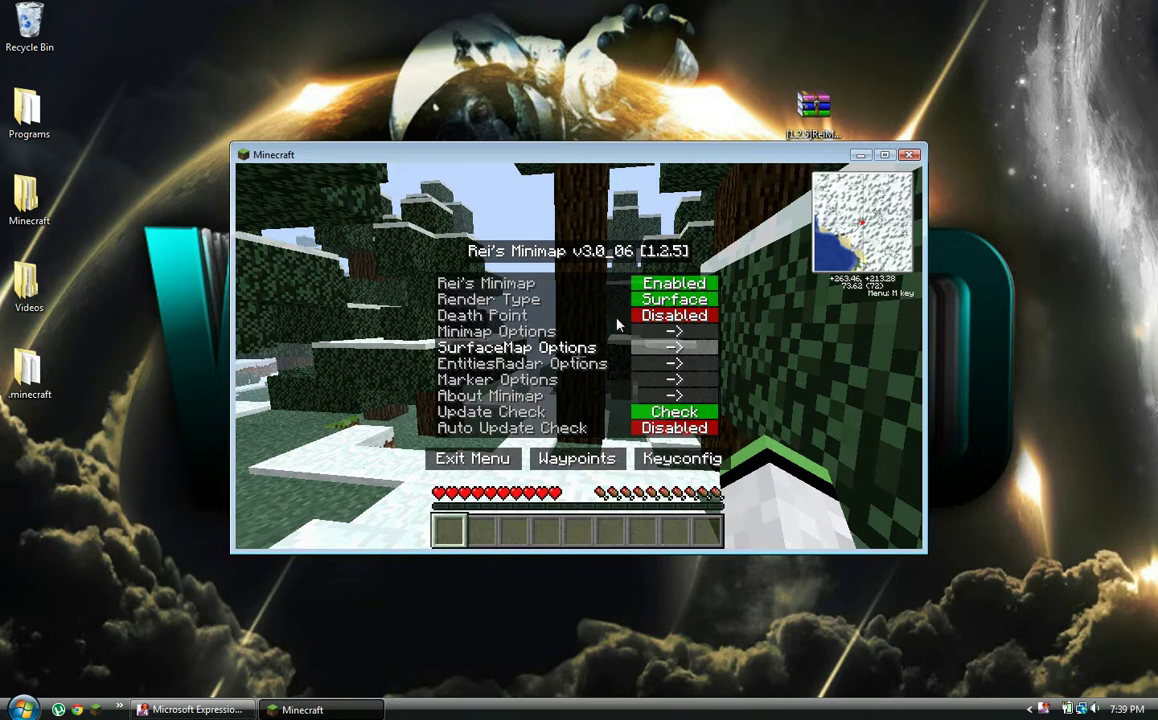
pyautogui.click(668, 285)
pyautogui.click(668, 285)
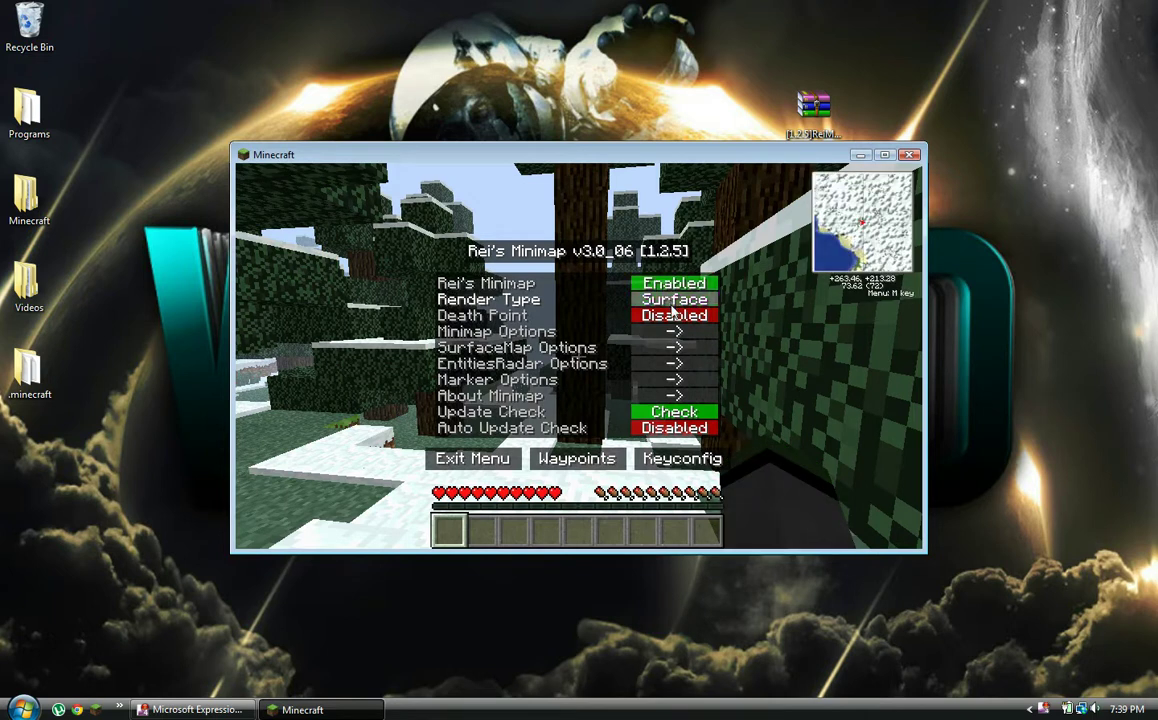
# - Preview the Cave render type, return the minimap to Surface, and enable the death point
pyautogui.click(674, 300)
pyautogui.click(680, 304)
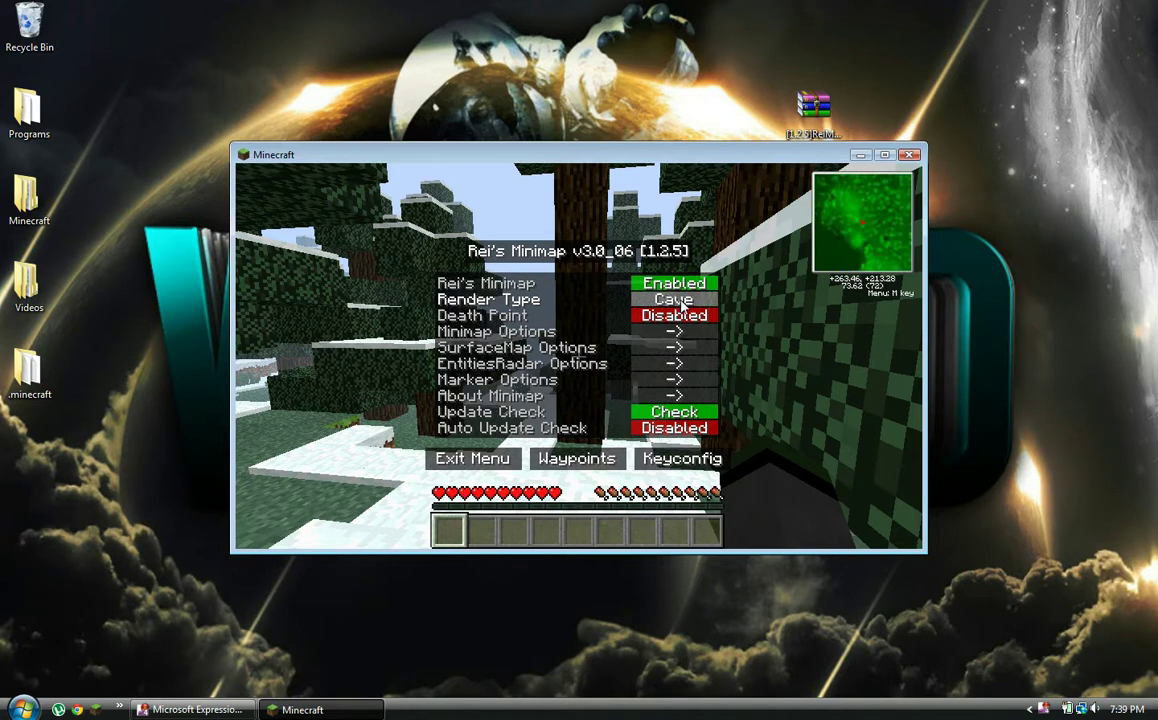
pyautogui.click(681, 303)
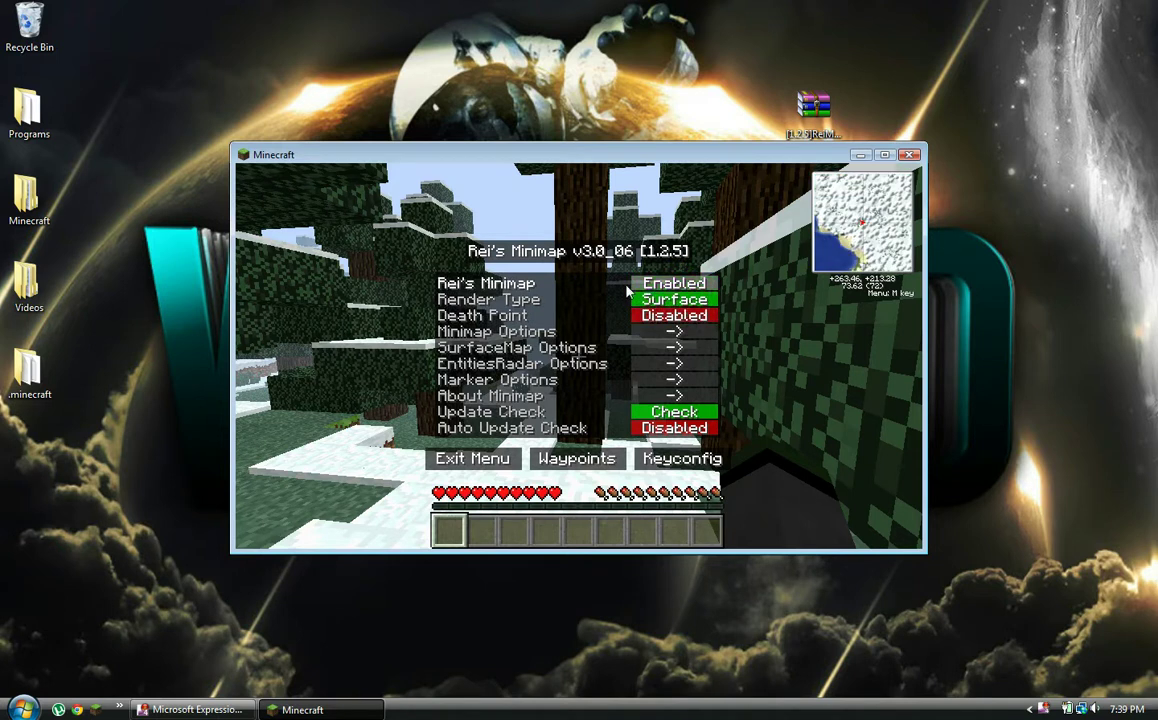
pyautogui.click(680, 317)
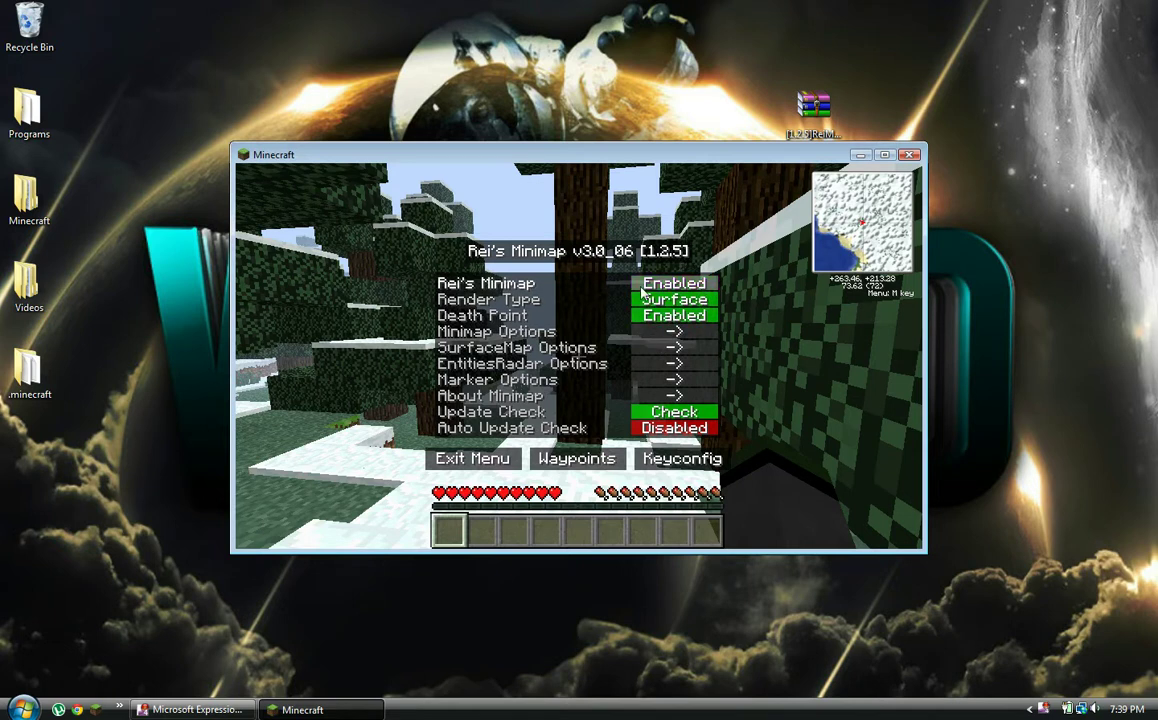
# - Try the map shapes and textures in the minimap options, leaving the shape Round and the texture Rei Minimap
pyautogui.click(670, 332)
pyautogui.click(651, 229)
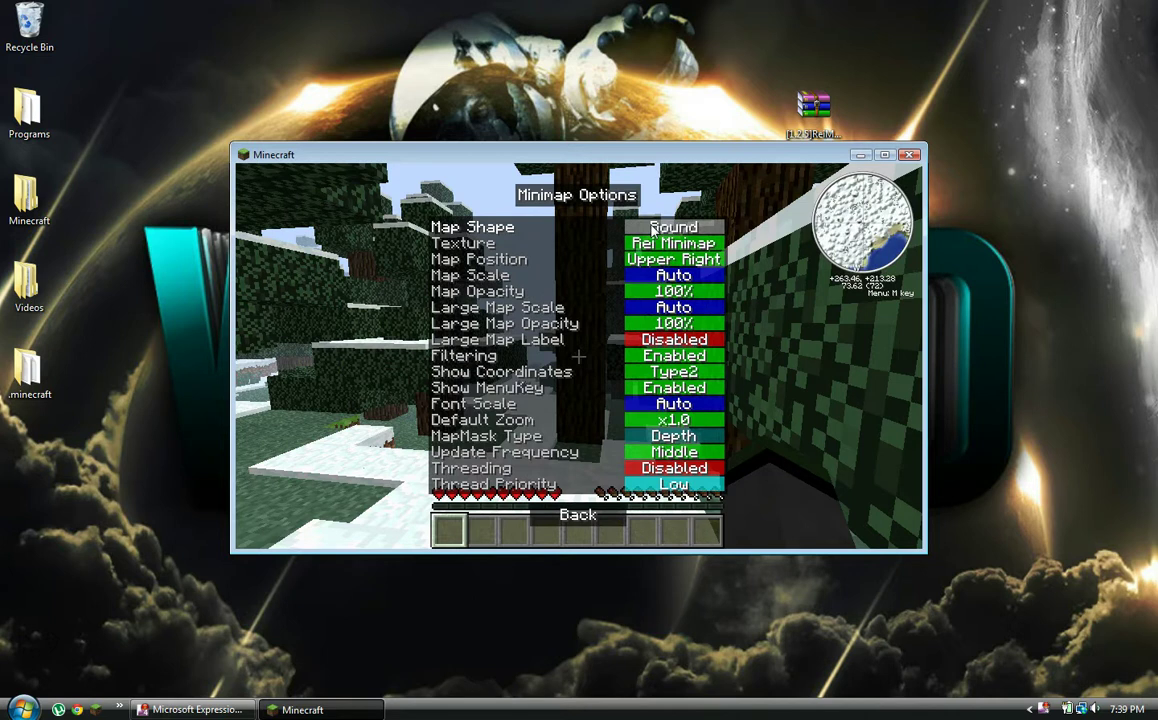
pyautogui.click(651, 229)
pyautogui.click(651, 229)
pyautogui.click(651, 229)
pyautogui.click(651, 229)
pyautogui.click(680, 247)
pyautogui.click(682, 254)
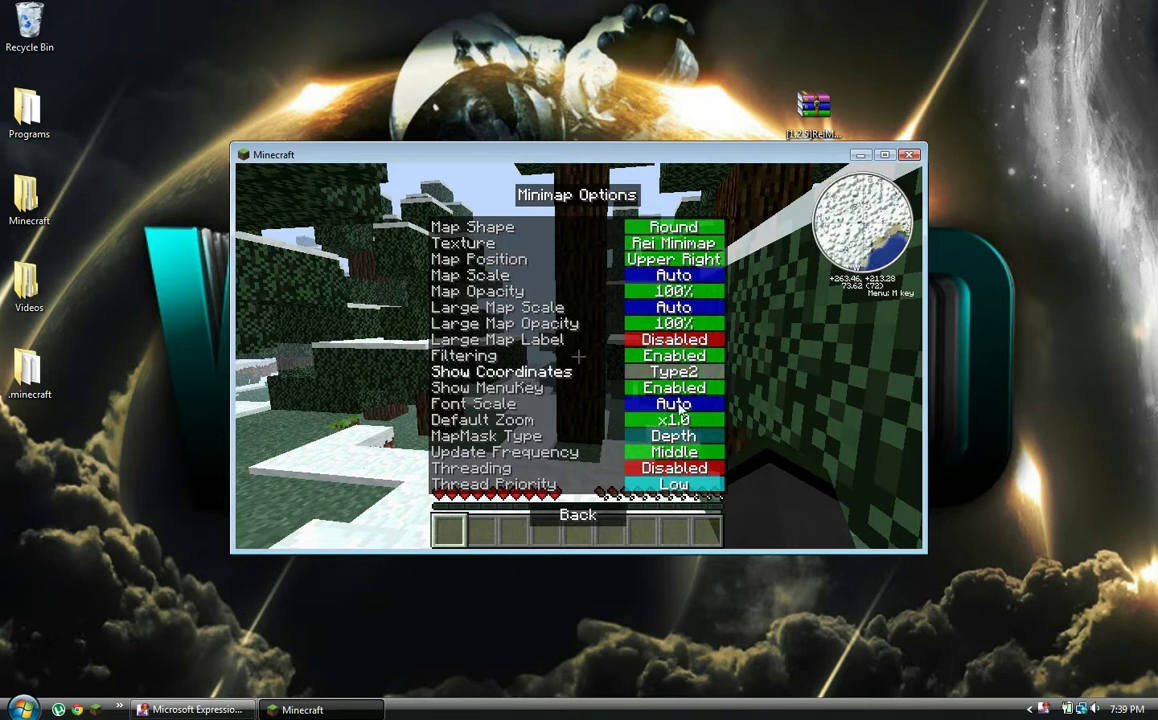
pyautogui.click(600, 516)
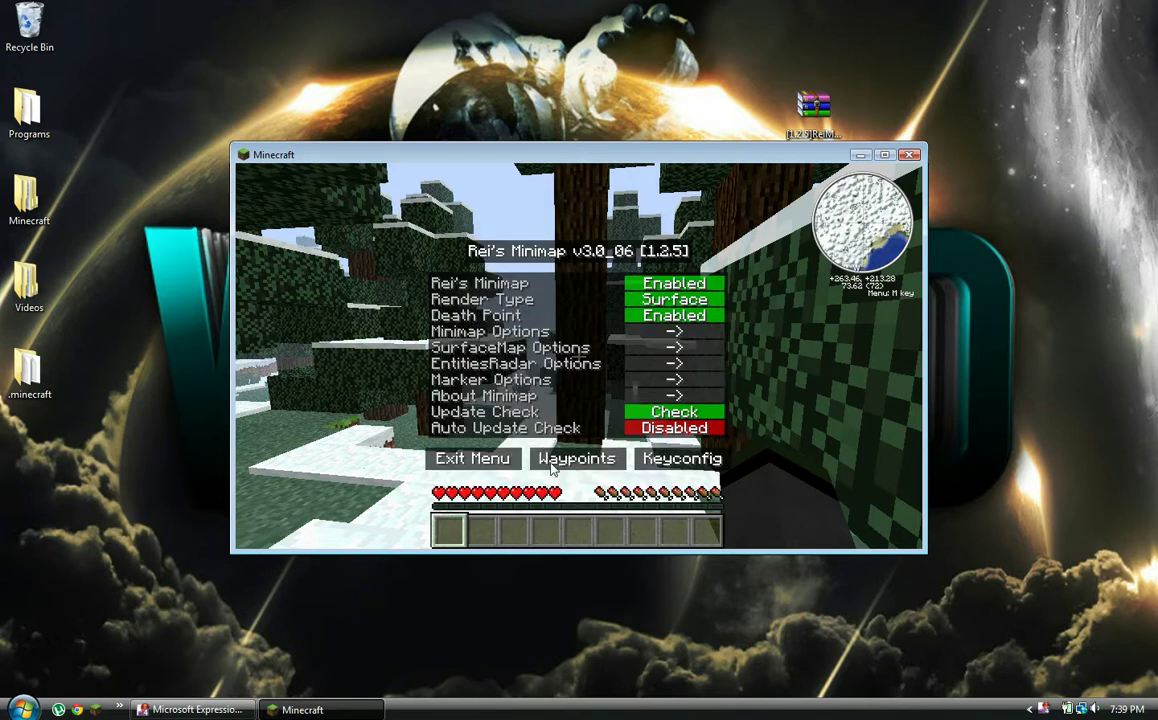
# - Review the minimap's key configuration and accept it, and view the About Minimap information
pyautogui.click(698, 466)
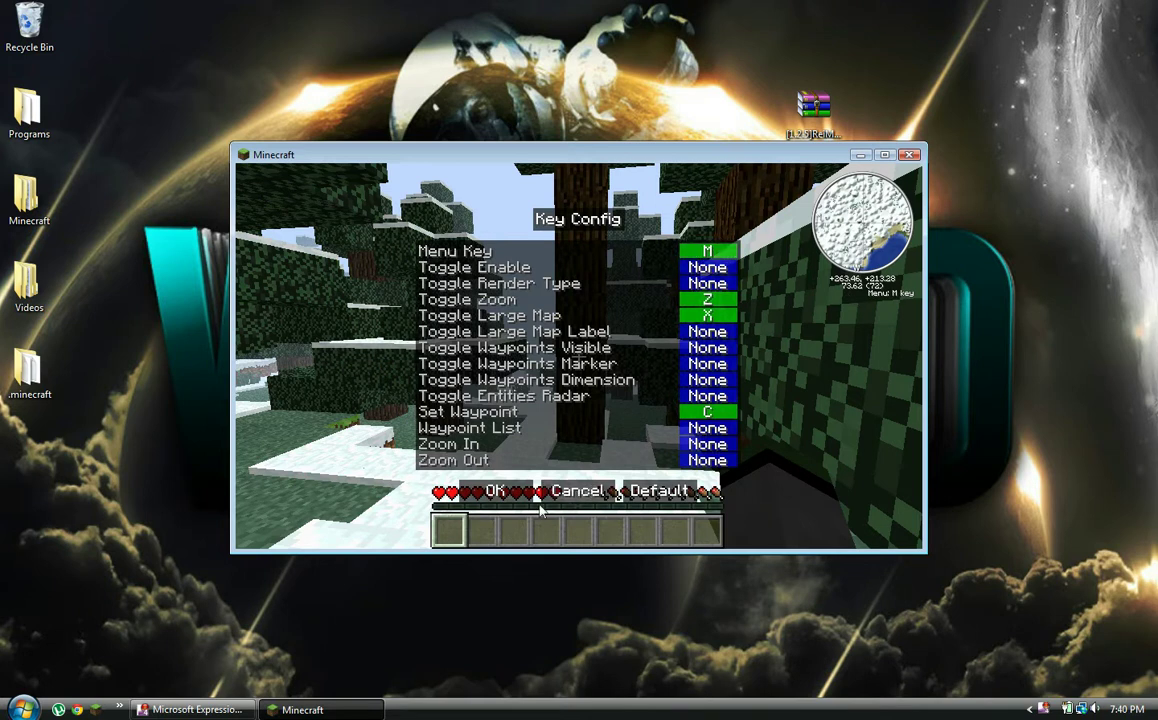
pyautogui.click(494, 490)
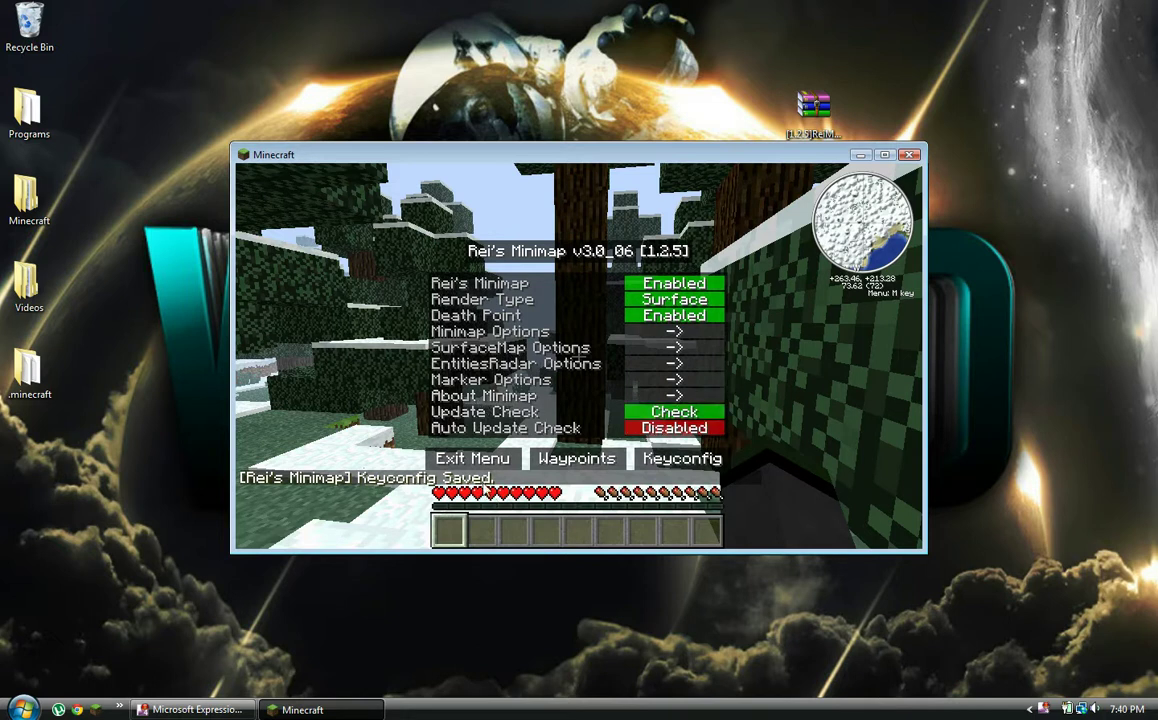
pyautogui.click(490, 395)
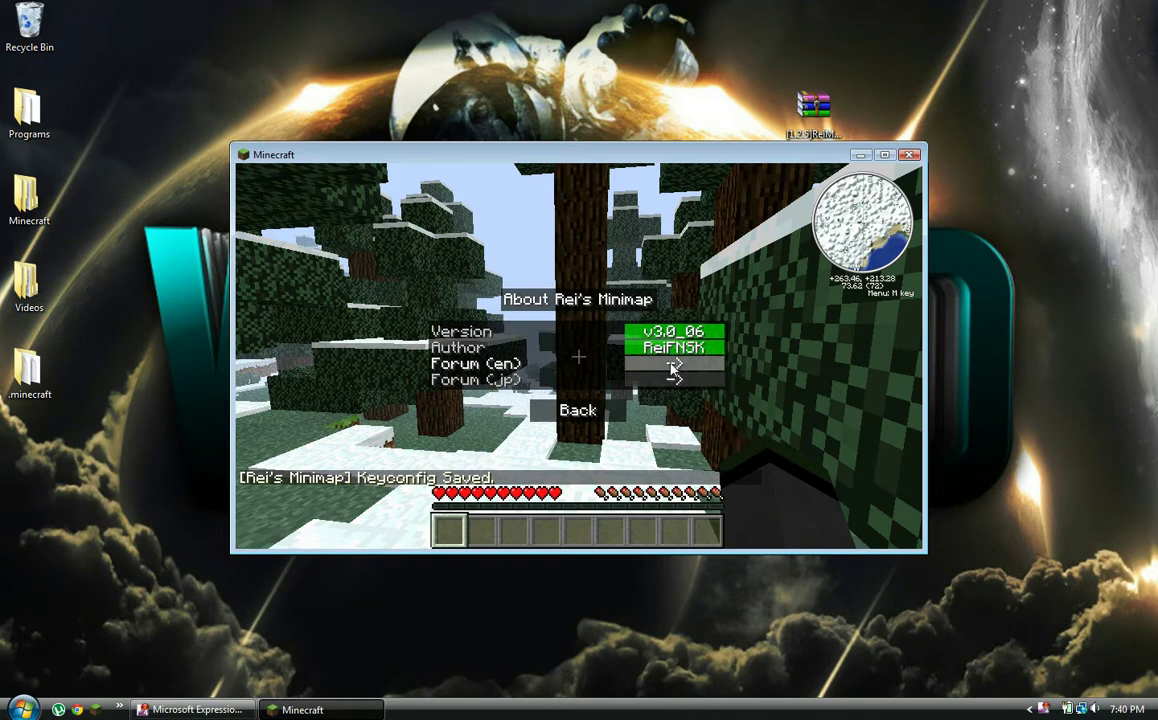
pyautogui.click(578, 410)
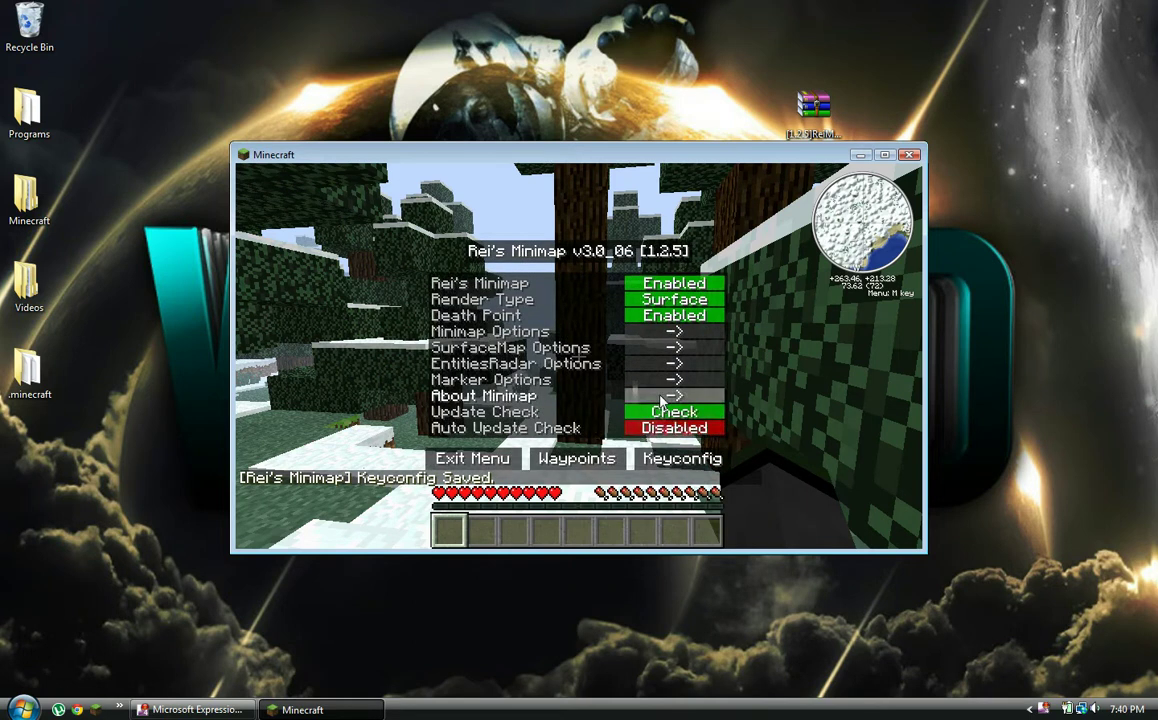
pyautogui.click(640, 396)
pyautogui.click(600, 410)
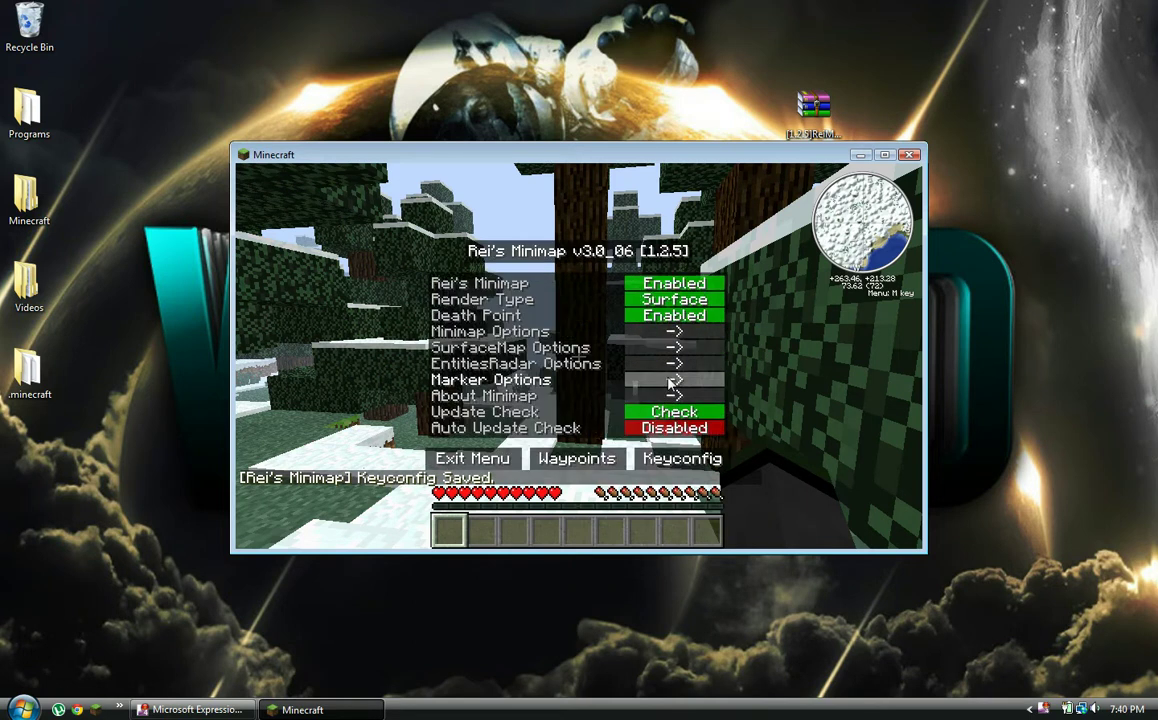
# - Look through the marker, surface map and minimap options, and exit the minimap menu to return to the game
pyautogui.click(670, 383)
pyautogui.click(575, 410)
pyautogui.click(640, 385)
pyautogui.click(600, 410)
pyautogui.click(640, 348)
pyautogui.click(608, 458)
pyautogui.click(620, 332)
pyautogui.click(576, 517)
pyautogui.click(490, 460)
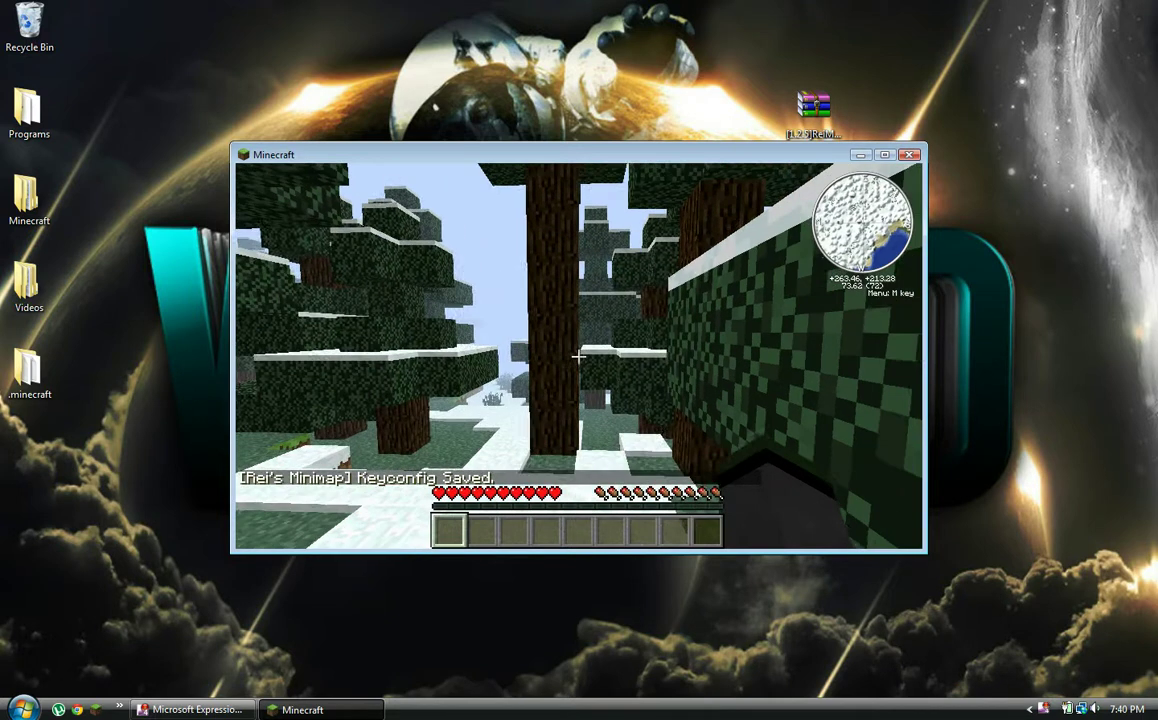